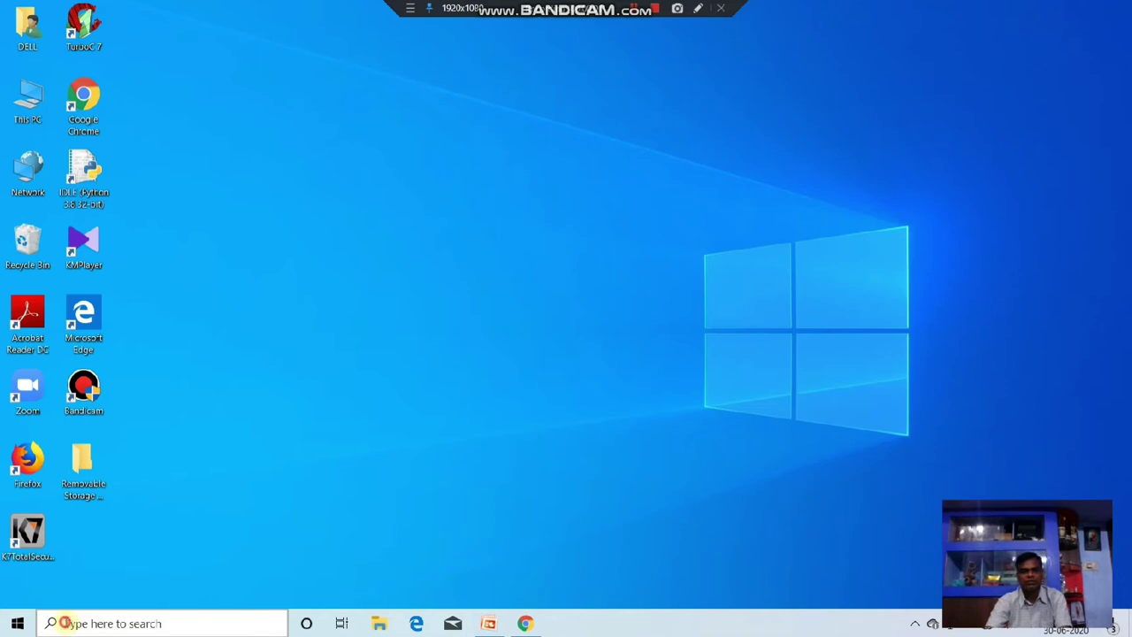
# Step: Open Control Panel's Uninstall a program list and scroll down to MySQL Server 8.0
pyautogui.write('con')
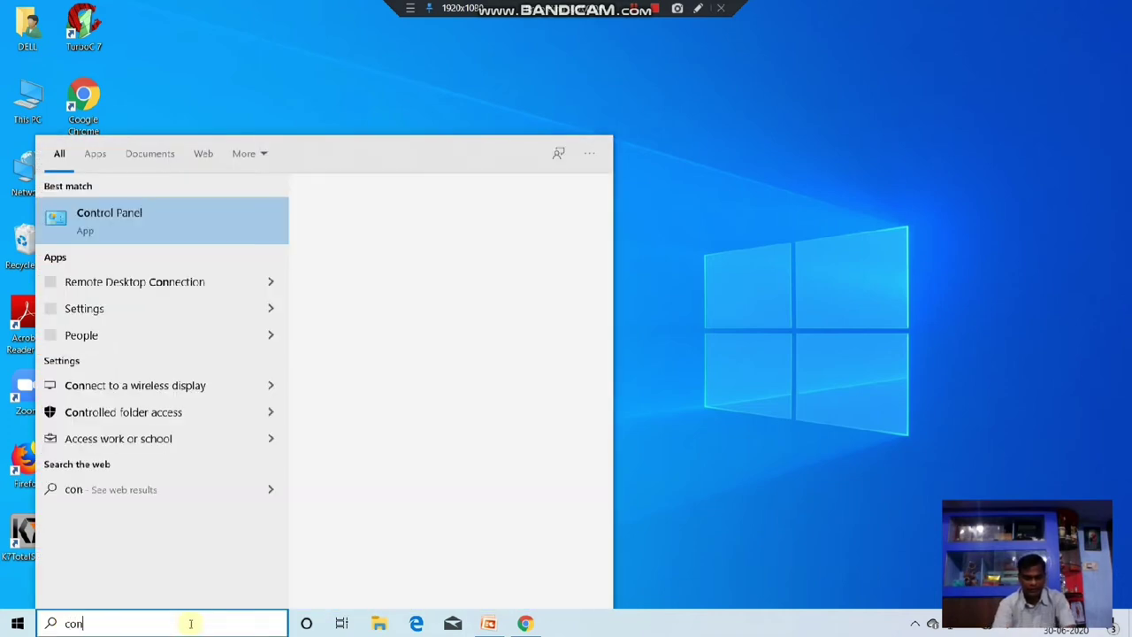
pyautogui.write('trol panel')
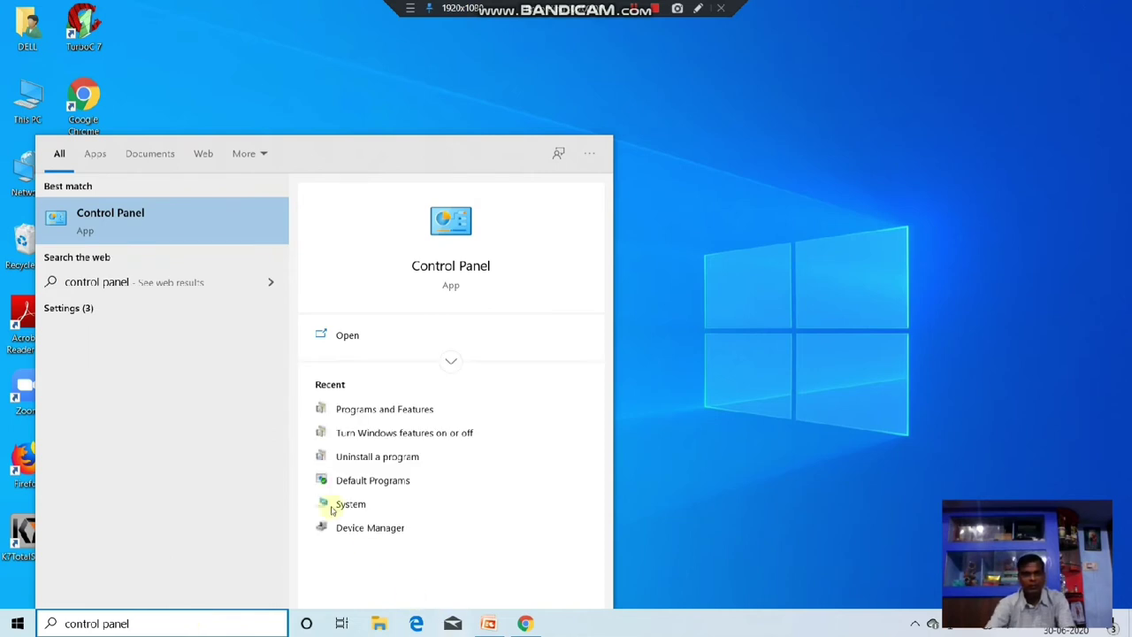
pyautogui.click(135, 215)
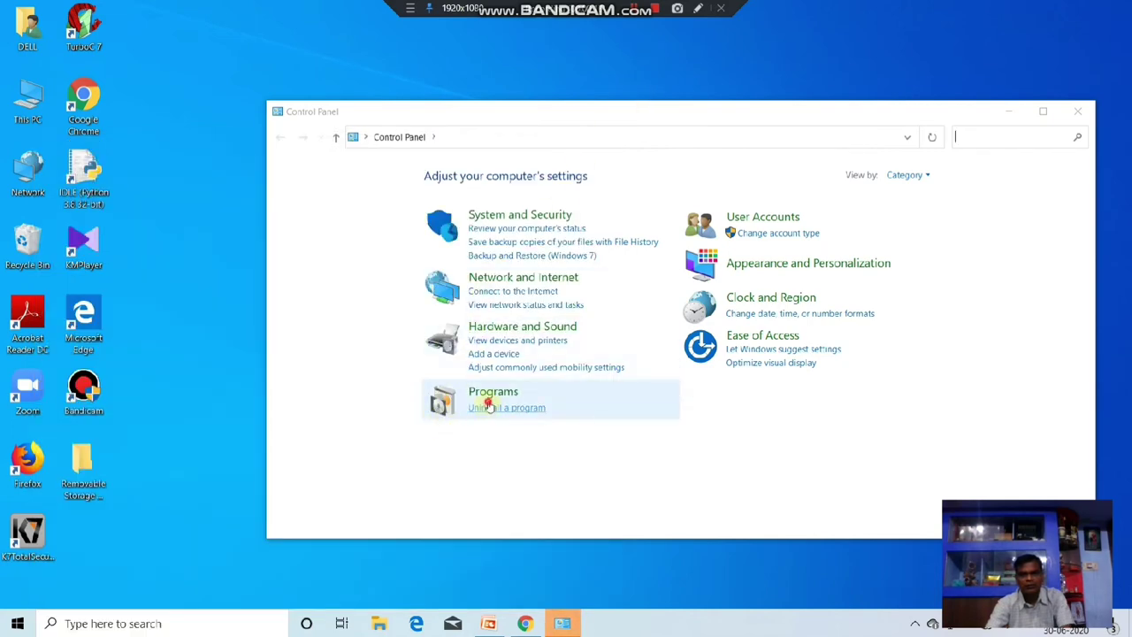
pyautogui.click(489, 406)
pyautogui.scroll(-2, 473, 385)
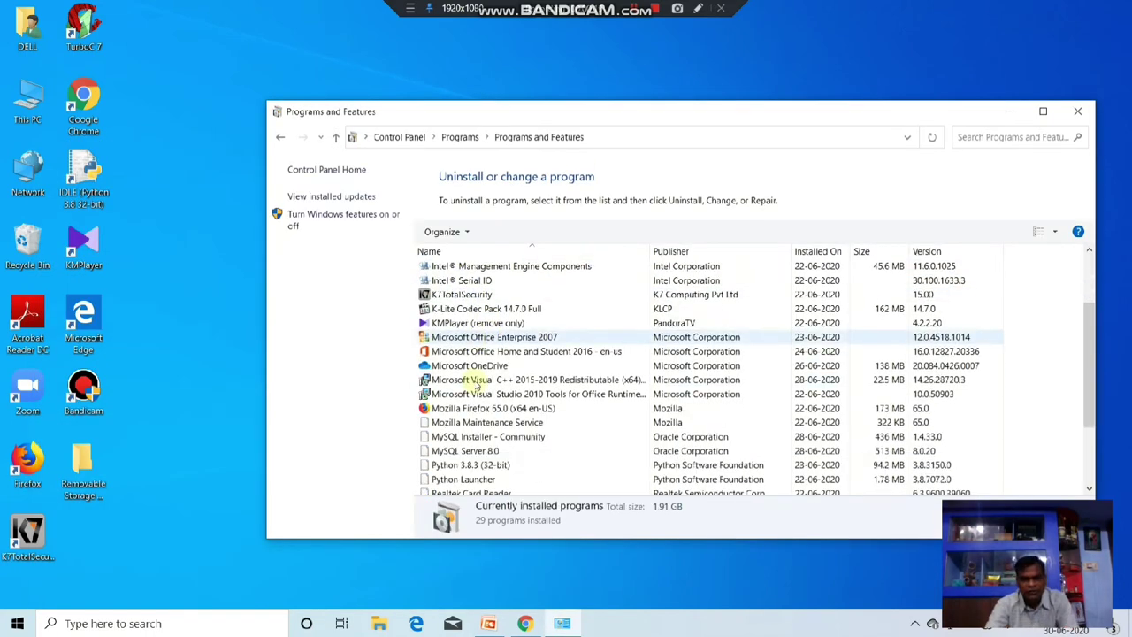
pyautogui.scroll(-1, 474, 384)
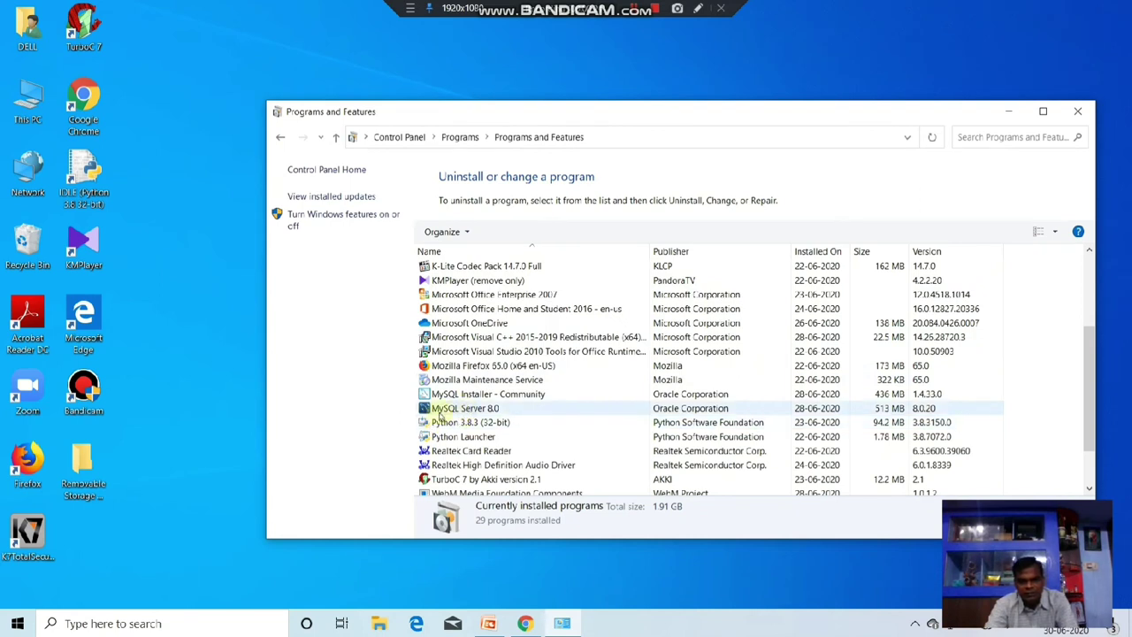
# Step: Uninstall MySQL Server 8.0 from its context menu and confirm with Yes
pyautogui.rightClick(465, 411)
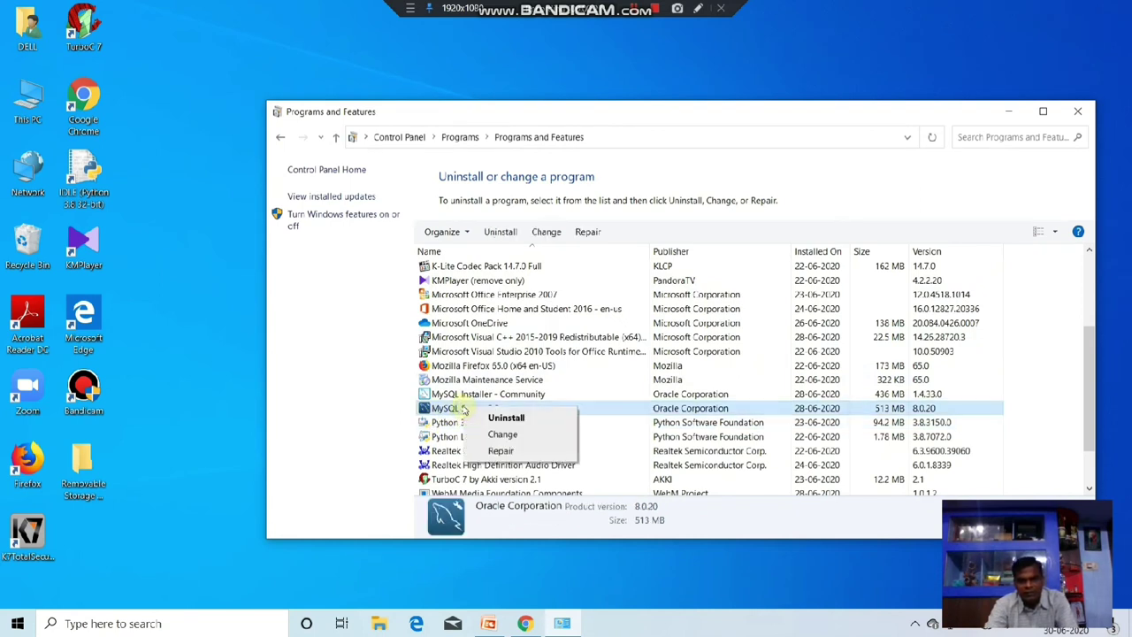
pyautogui.click(496, 422)
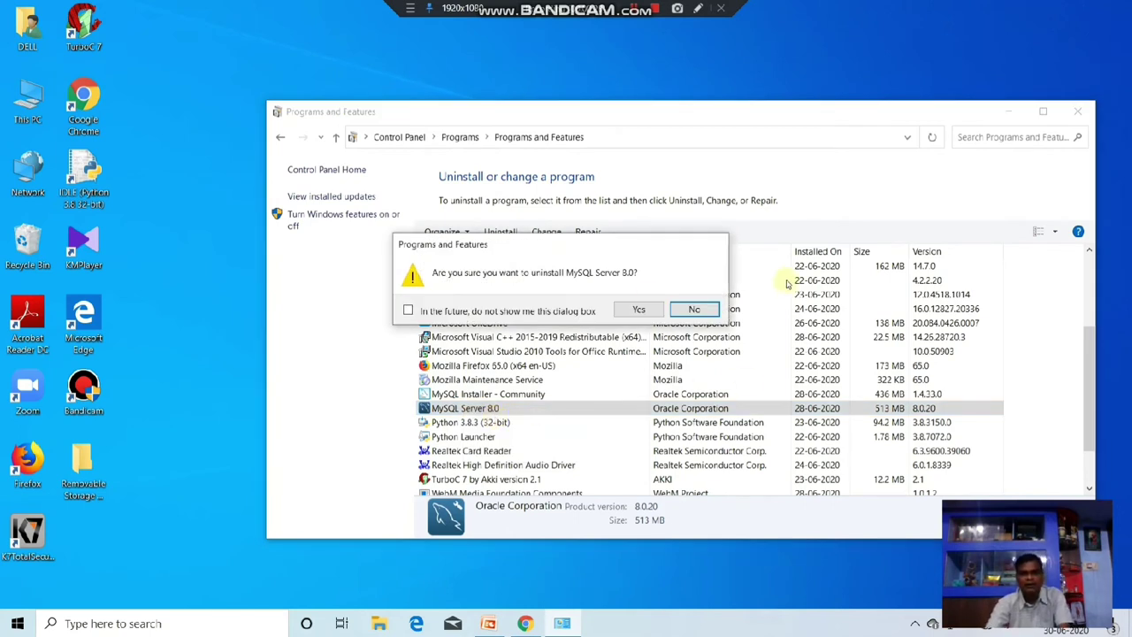
pyautogui.click(636, 309)
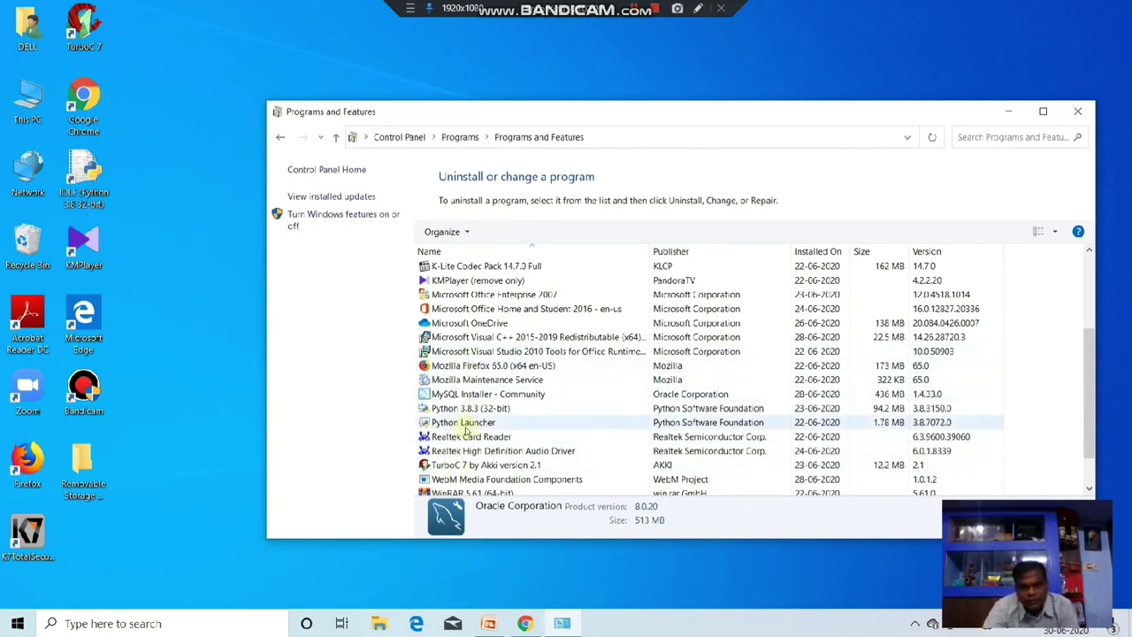
pyautogui.scroll(-1, 465, 451)
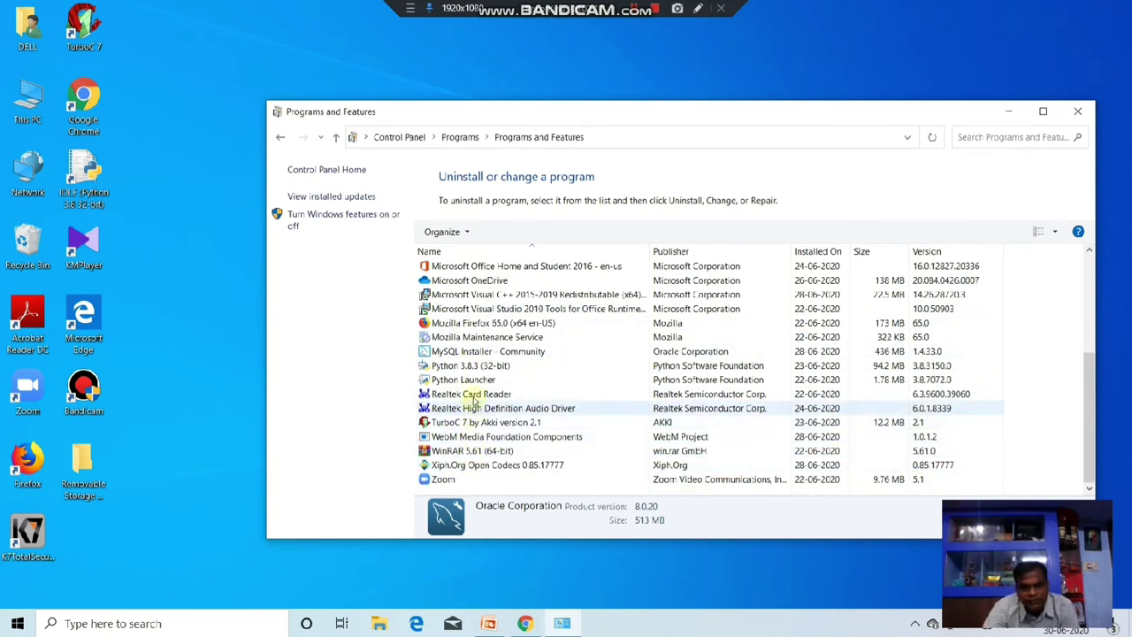
# Step: Uninstall MySQL Installer - Community from its context menu and confirm with Yes
pyautogui.click(475, 354)
pyautogui.rightClick(475, 354)
pyautogui.click(503, 363)
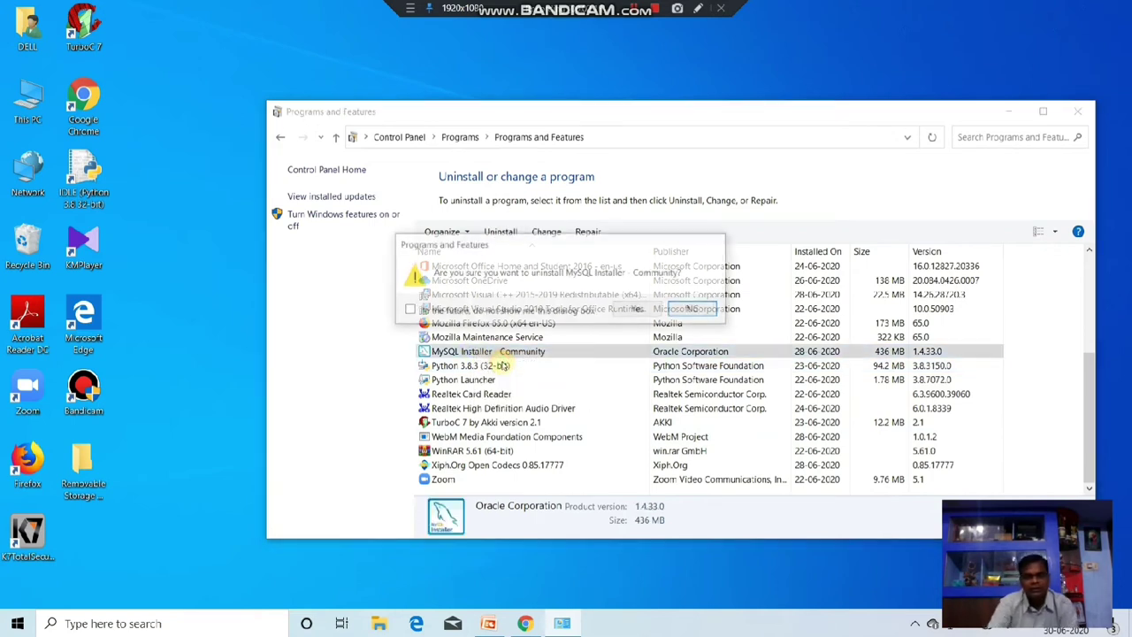
pyautogui.click(637, 310)
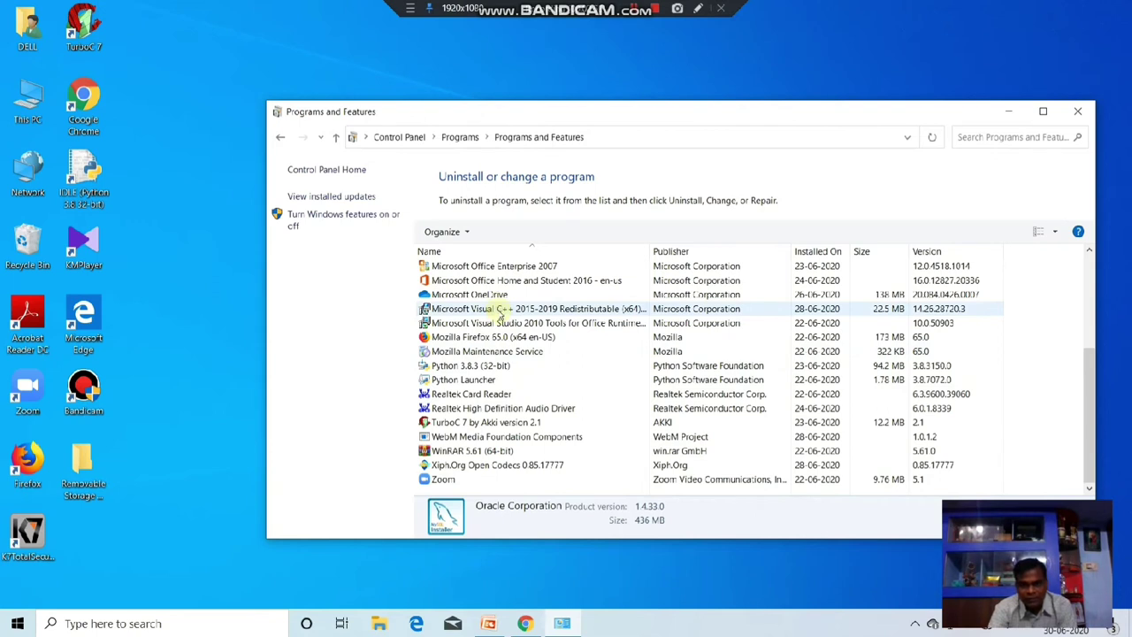
# Step: Uninstall Microsoft Visual C++ 2015-2019 Redistributable (x64), then close Programs and Features
pyautogui.rightClick(516, 314)
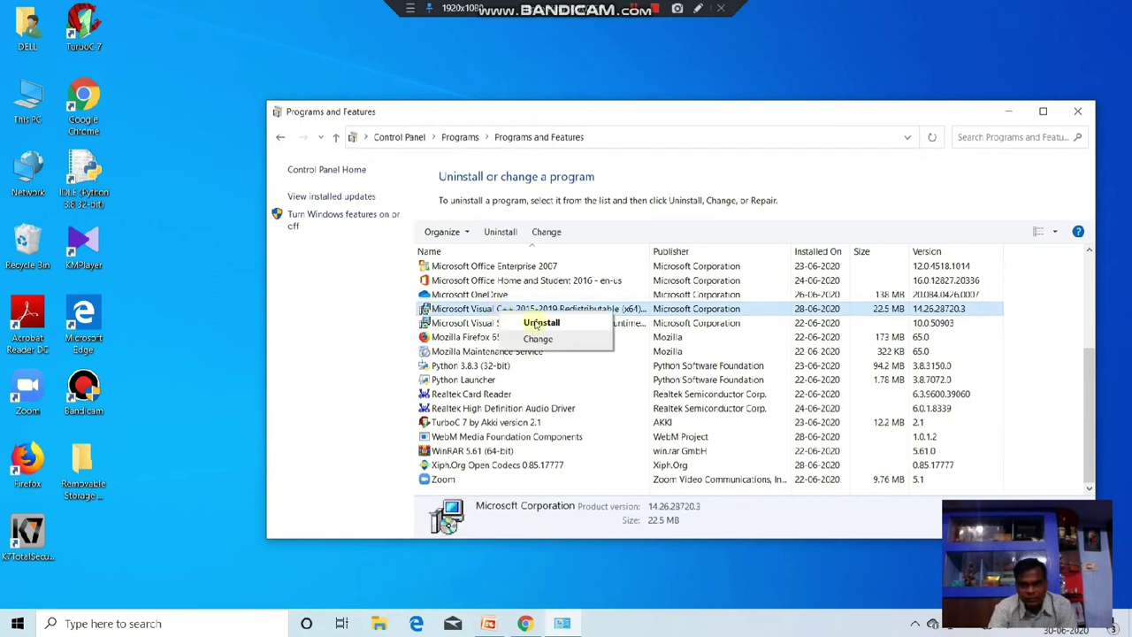
pyautogui.click(537, 324)
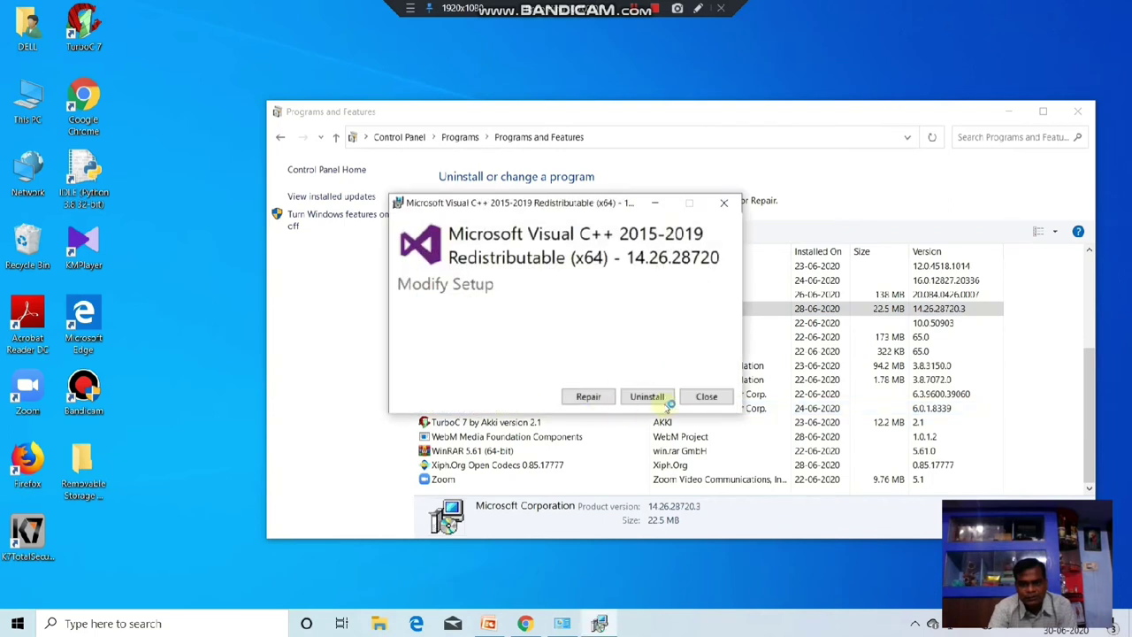
pyautogui.click(661, 398)
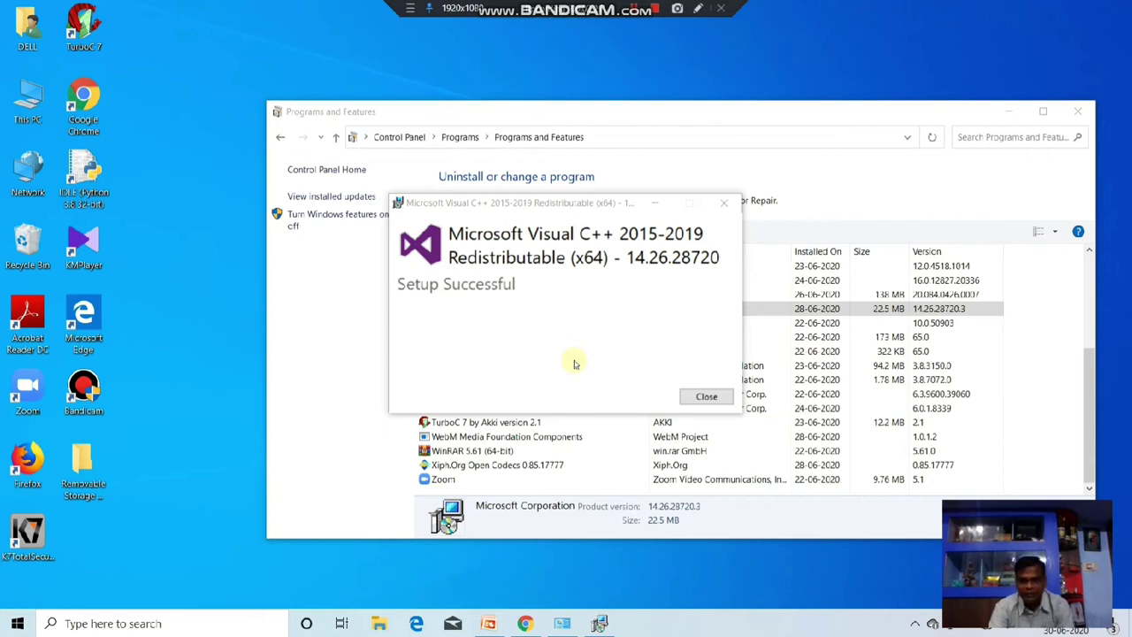
pyautogui.click(707, 396)
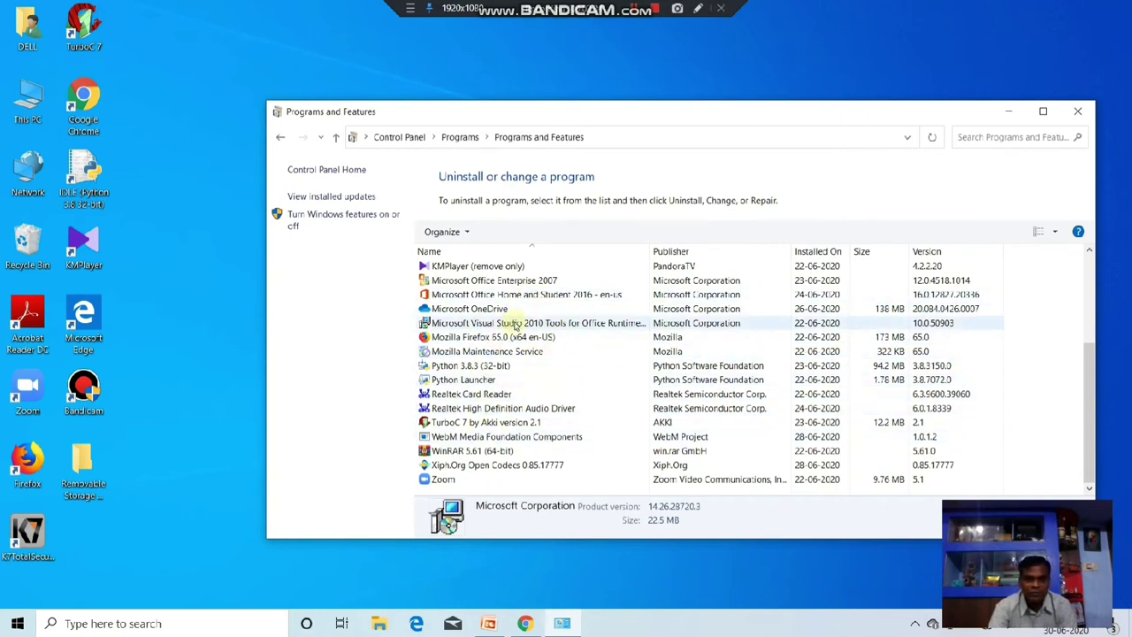
pyautogui.click(1080, 111)
# Step: Browse This PC > Local Disk (C:) > ProgramData and check the MySQL folder
pyautogui.doubleClick(27, 96)
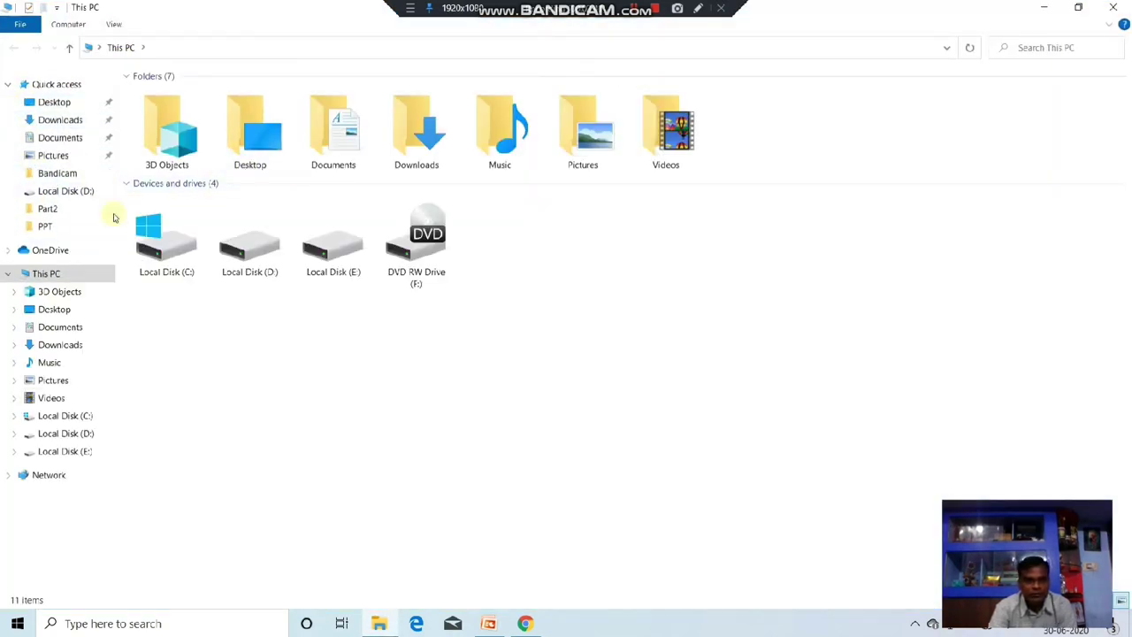
pyautogui.doubleClick(183, 260)
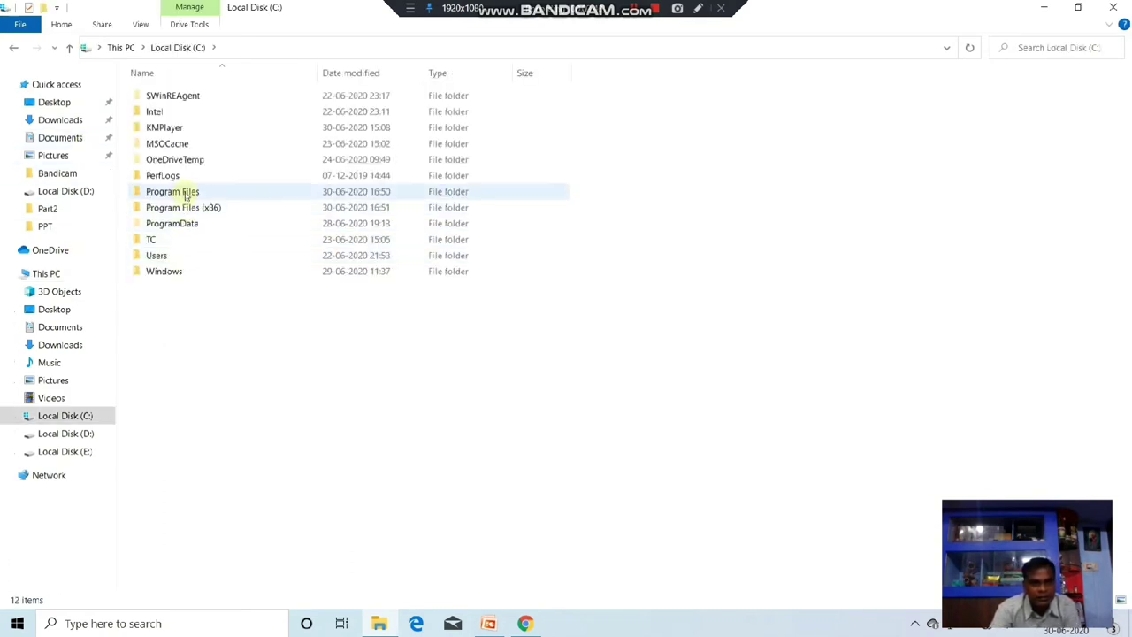
pyautogui.doubleClick(177, 193)
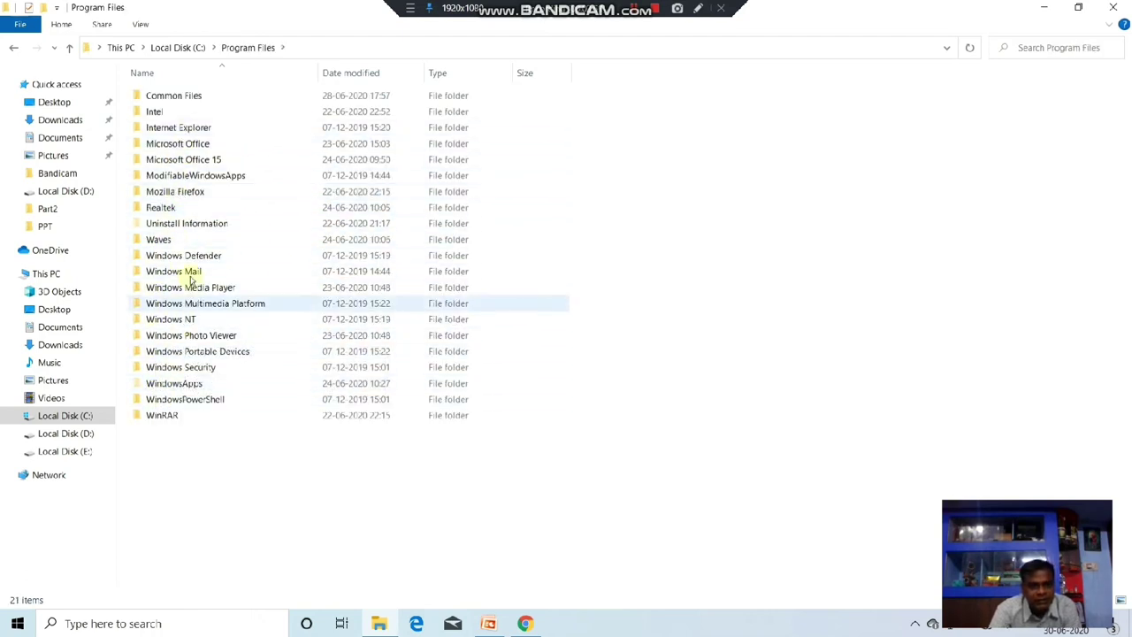
pyautogui.click(13, 47)
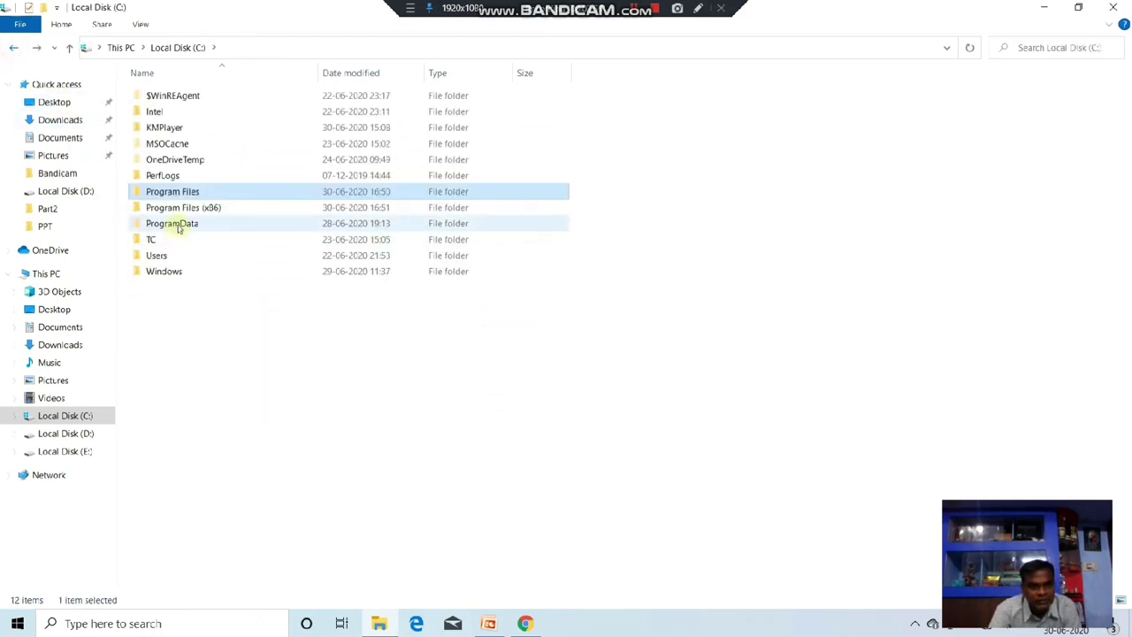
pyautogui.doubleClick(176, 222)
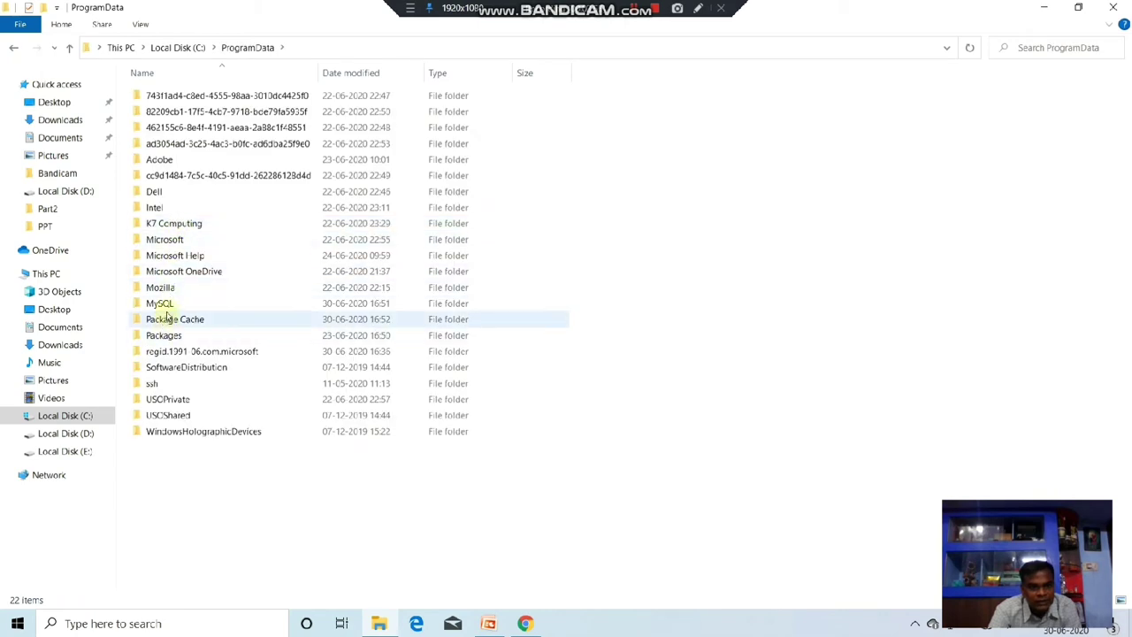
pyautogui.doubleClick(160, 304)
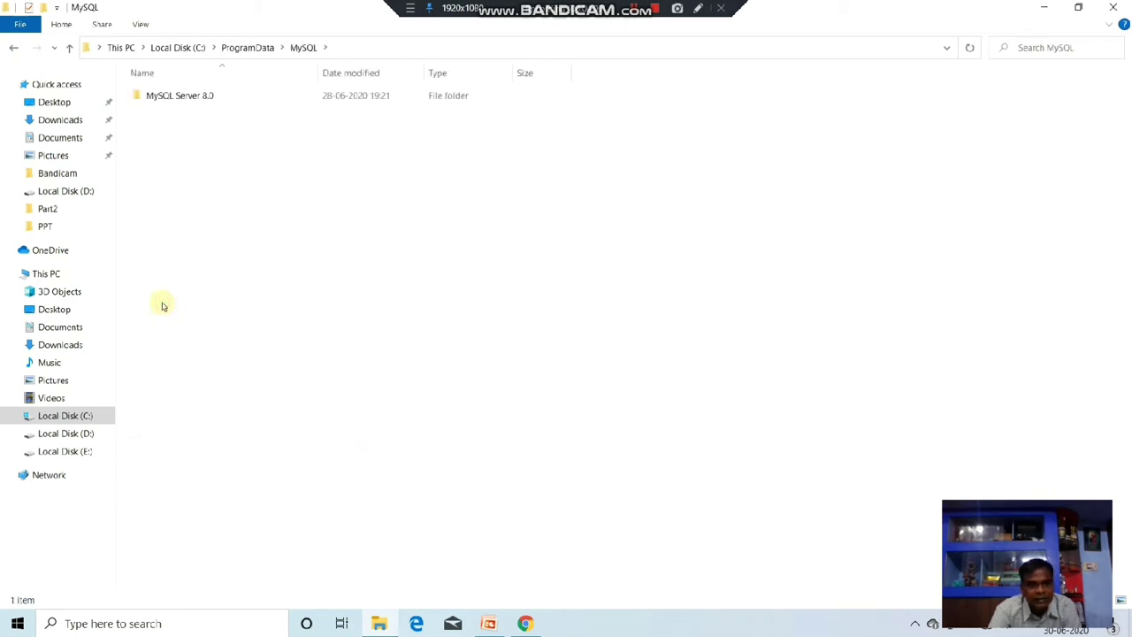
pyautogui.click(14, 49)
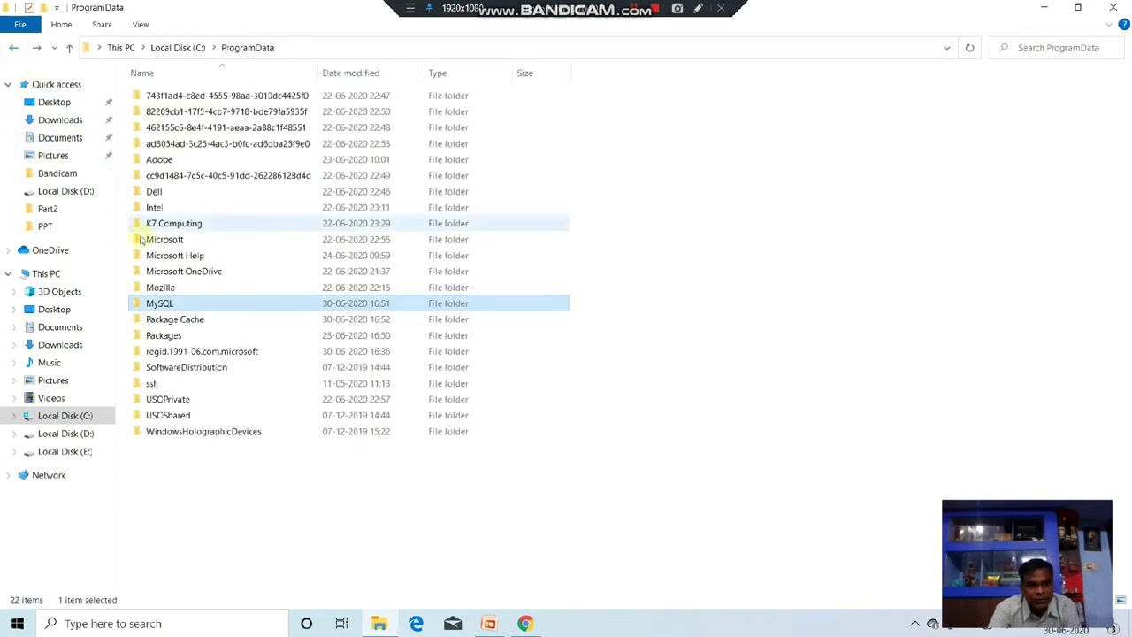
# Step: Delete the MySQL folder from C:\ProgramData and close File Explorer
pyautogui.rightClick(166, 305)
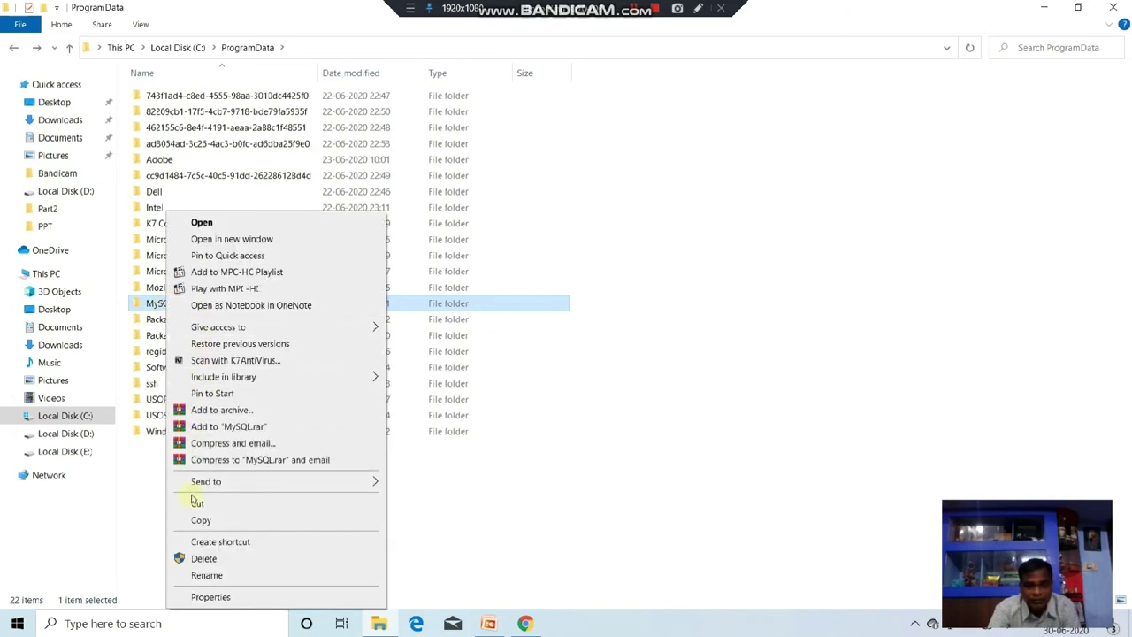
pyautogui.click(204, 559)
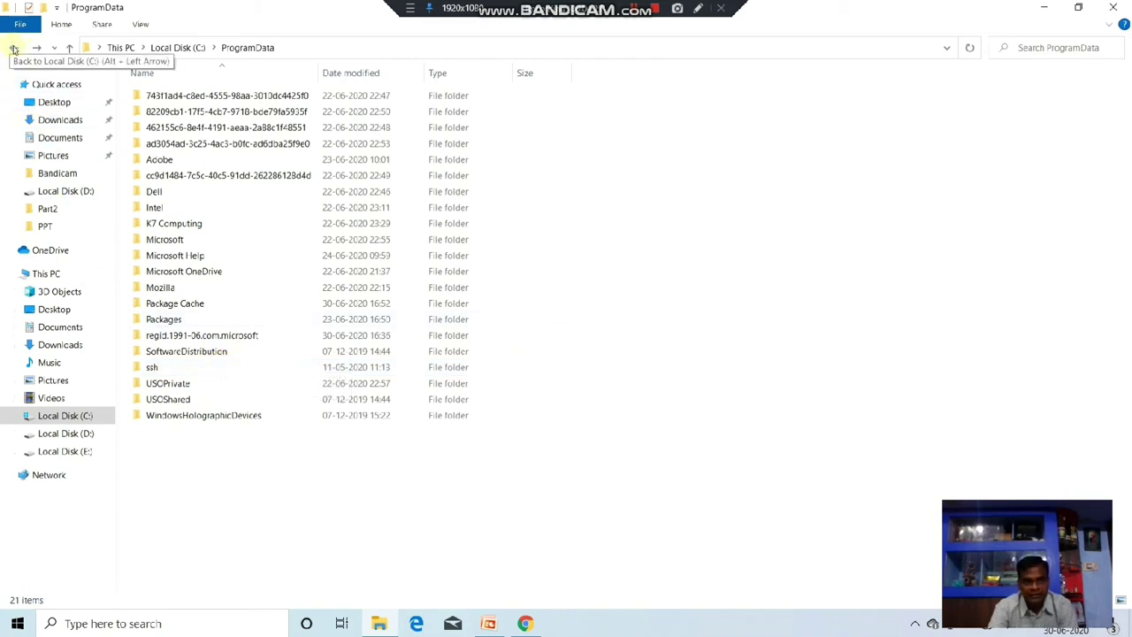
pyautogui.click(13, 49)
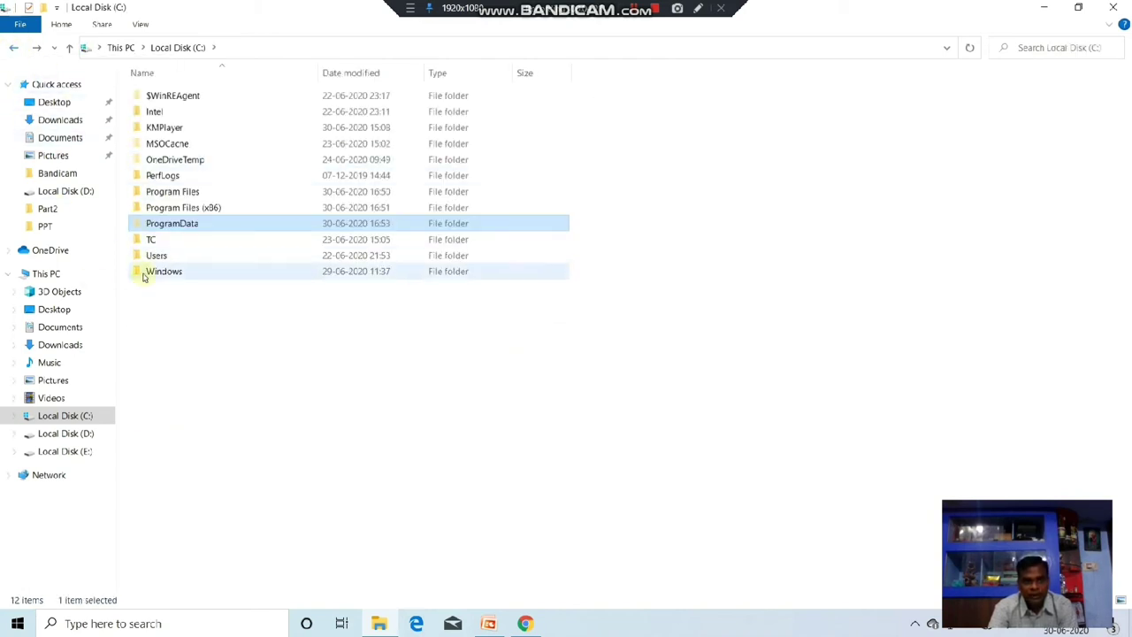
pyautogui.click(14, 46)
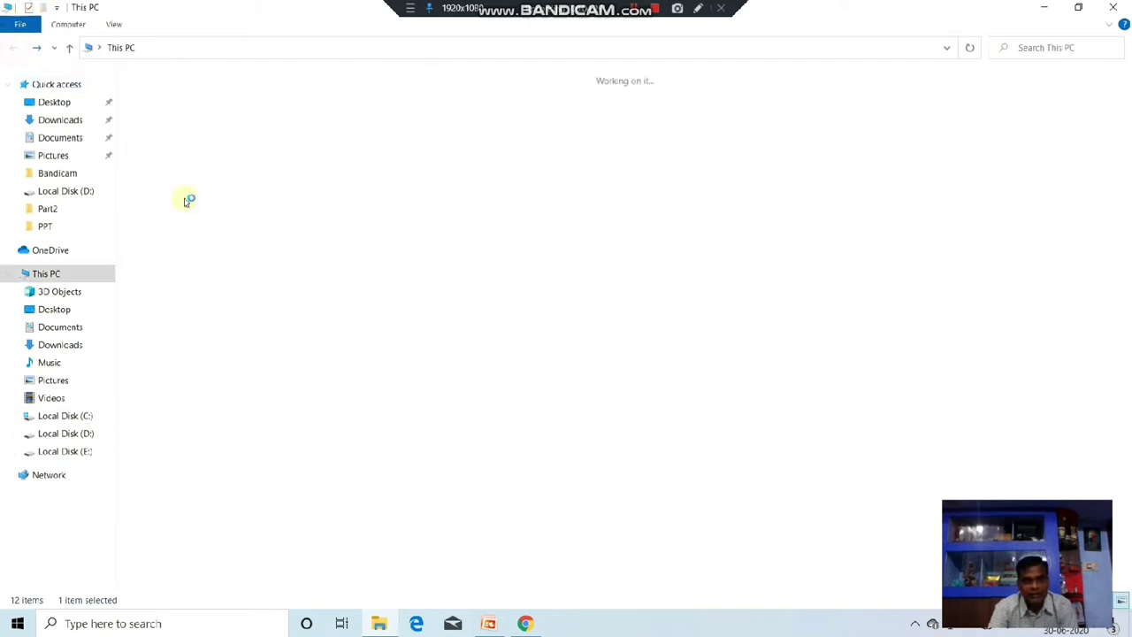
pyautogui.click(1117, 8)
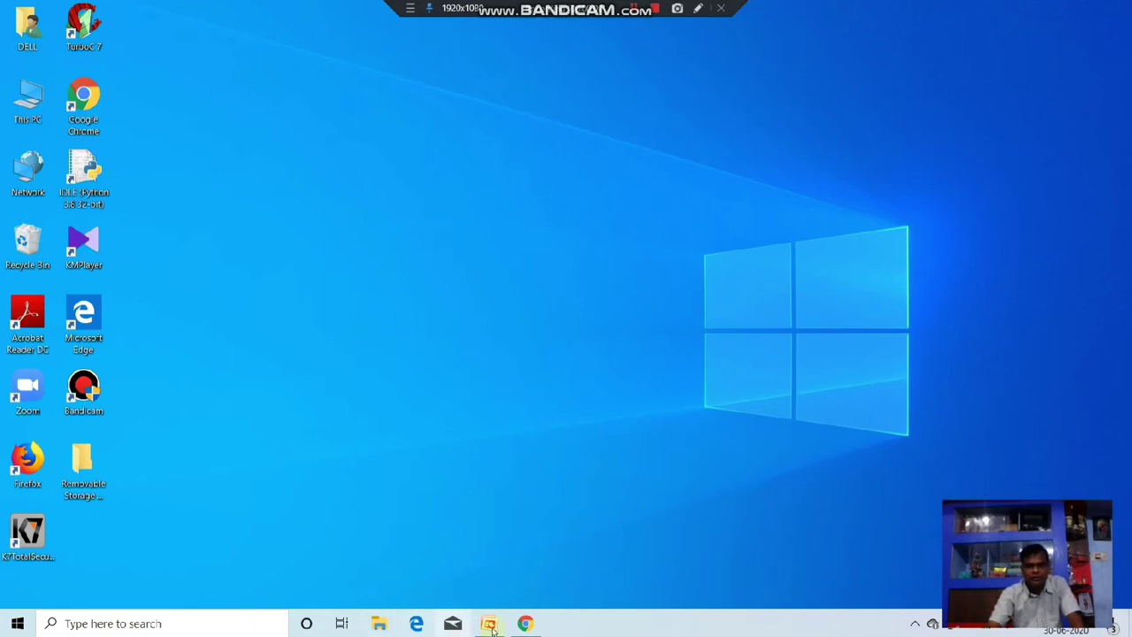
# Step: Search Google for 'mysql community download' and open the MySQL Installer download page
pyautogui.click(525, 623)
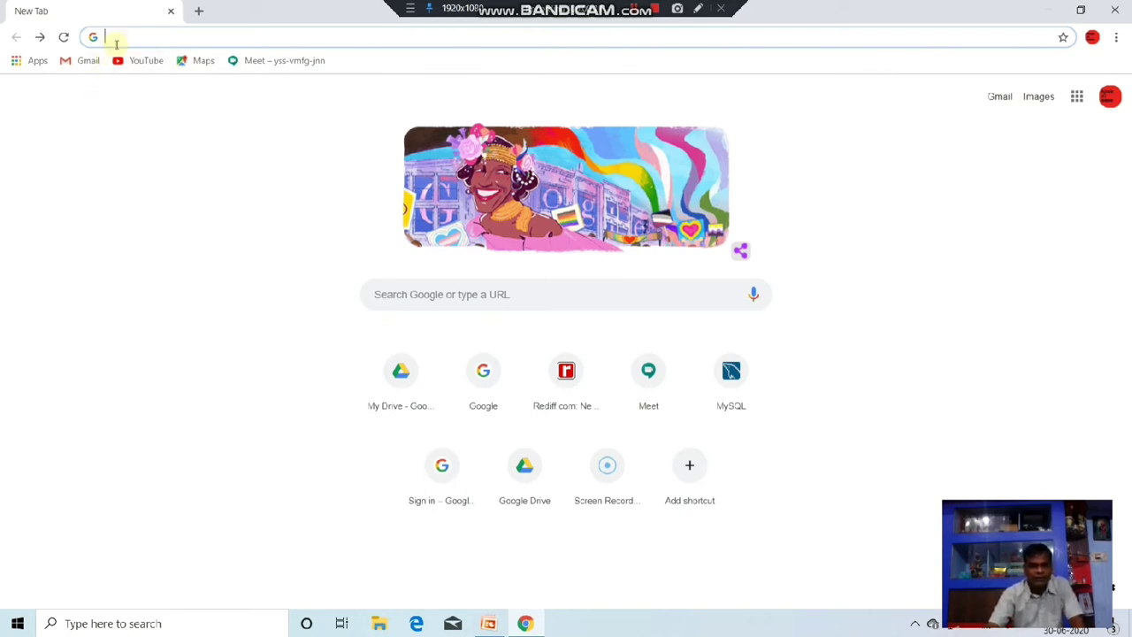
pyautogui.write('mysql')
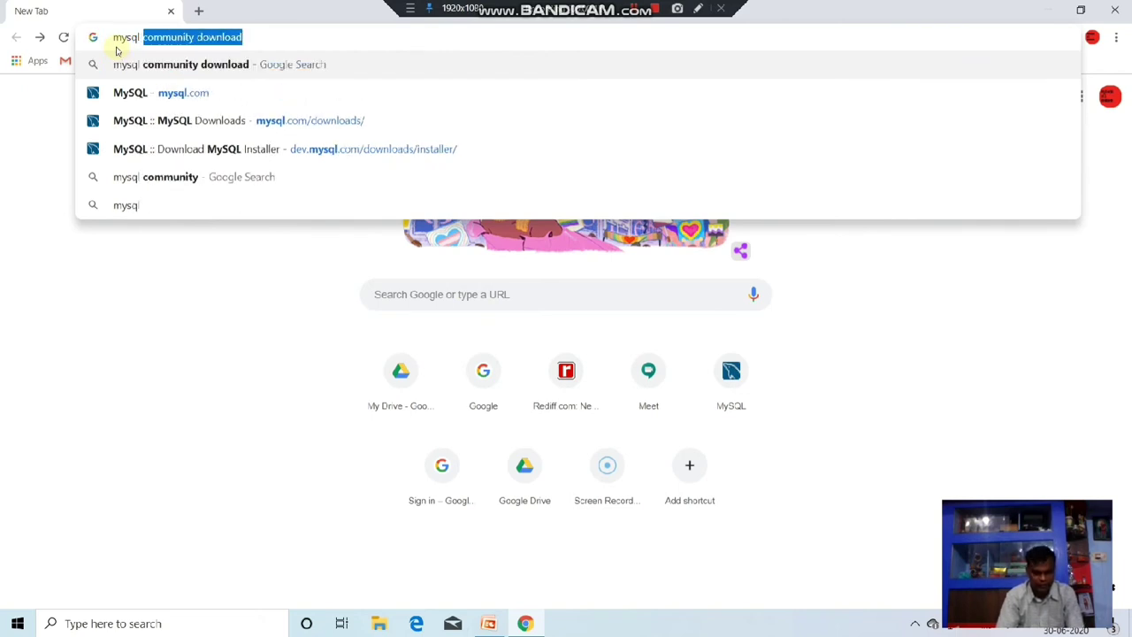
pyautogui.write(' community')
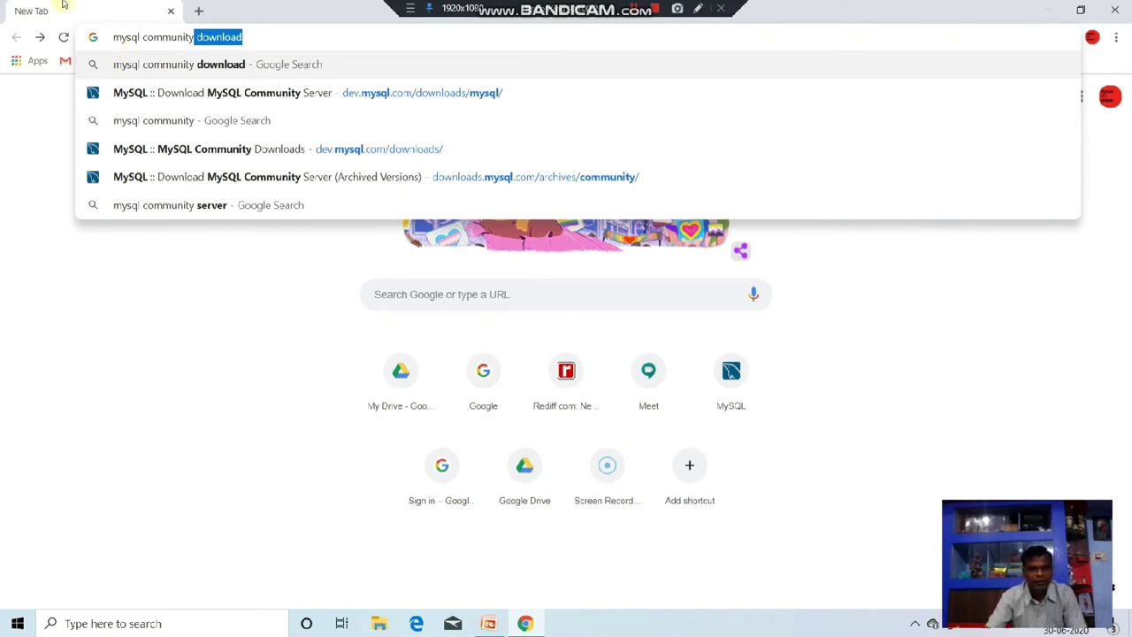
pyautogui.click(174, 64)
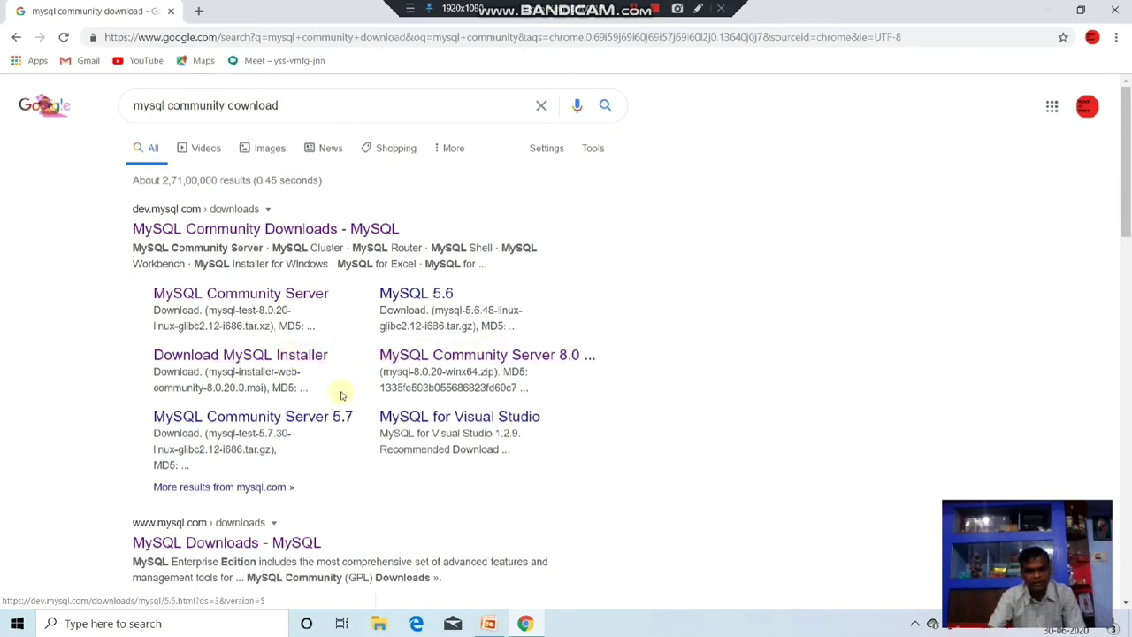
pyautogui.click(301, 355)
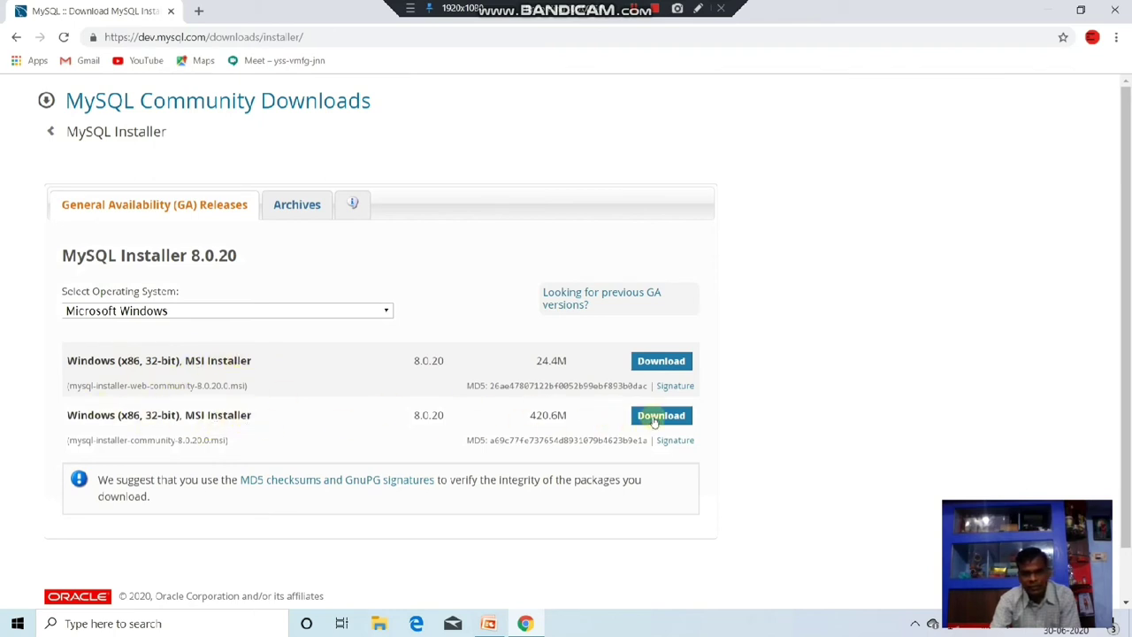
# Step: Download the 420.6M MySQL Installer 8.0.20 MSI via 'No thanks, just start my download'
pyautogui.click(655, 416)
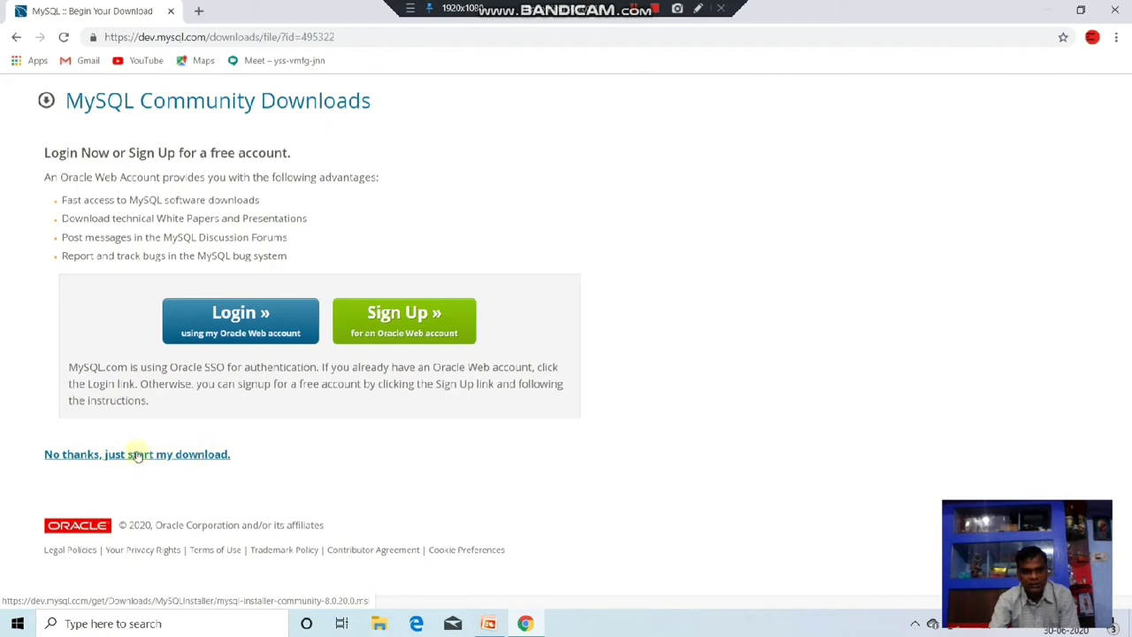
pyautogui.click(139, 455)
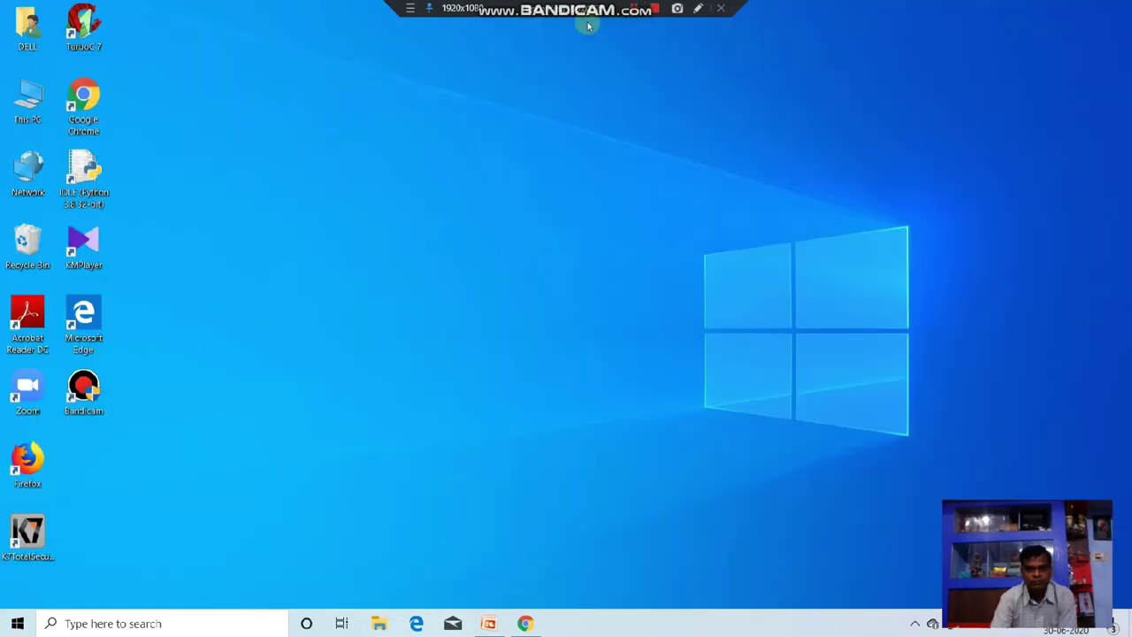
# Step: Run mysql-installer-community-8.0.20.0 from This PC > Downloads
pyautogui.doubleClick(27, 97)
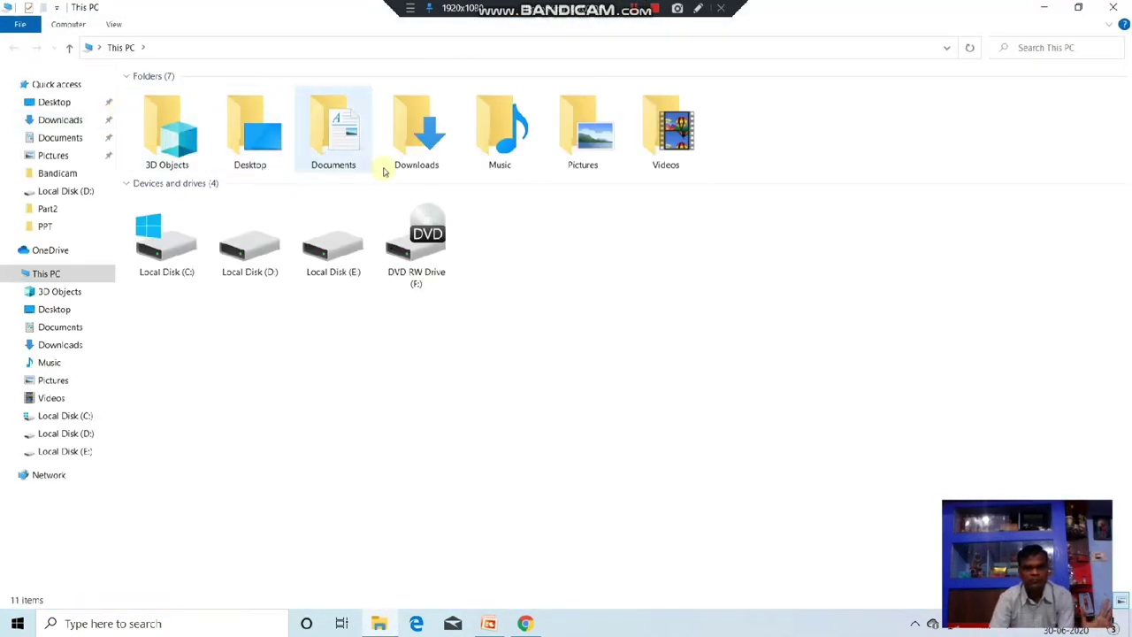
pyautogui.doubleClick(420, 132)
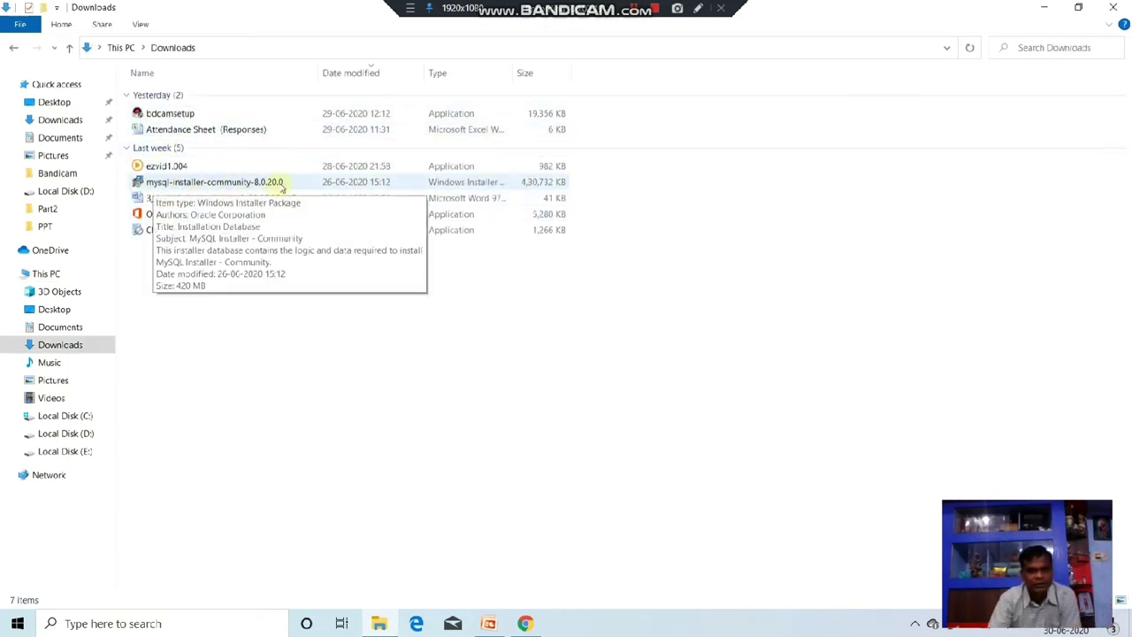
pyautogui.doubleClick(212, 183)
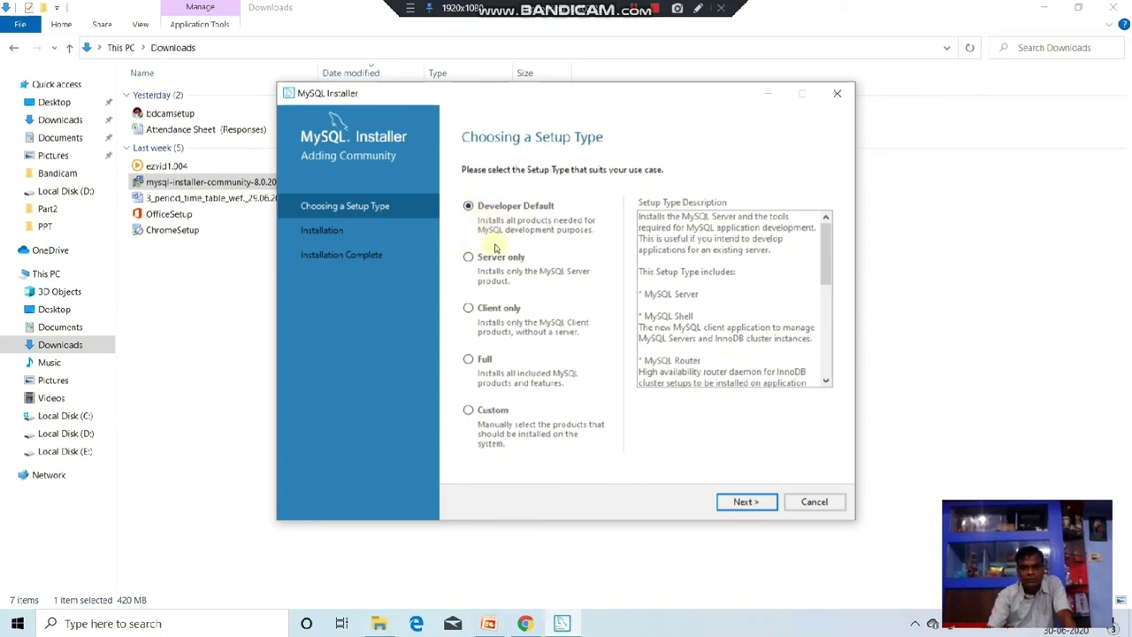
# Step: Choose the Server only setup type and auto-resolve the missing Visual C++ requirement
pyautogui.click(468, 257)
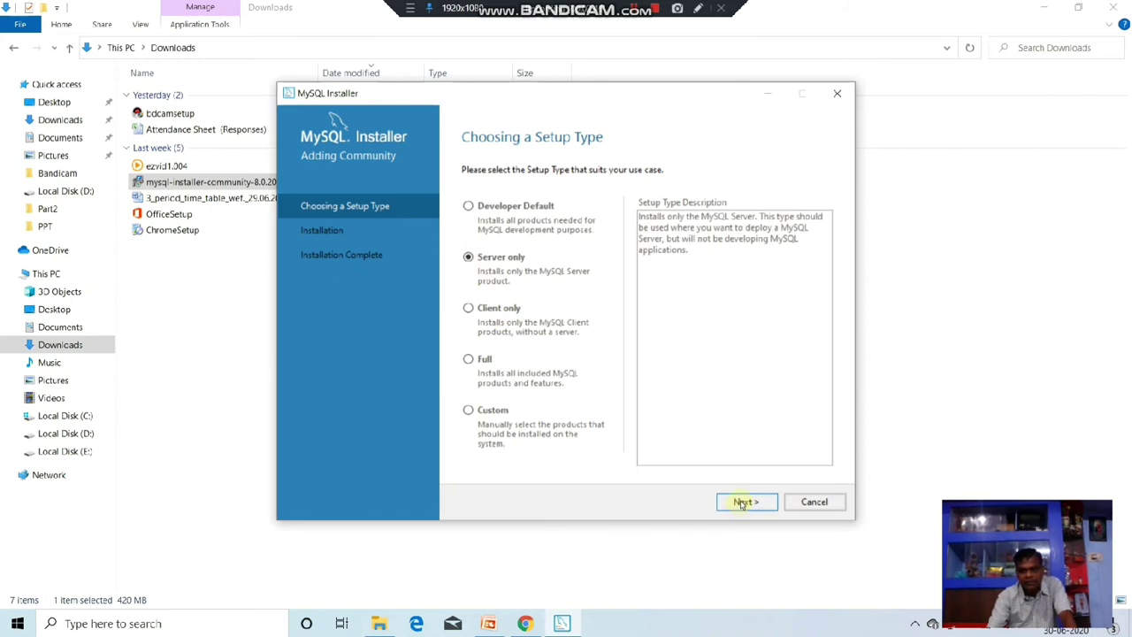
pyautogui.click(741, 502)
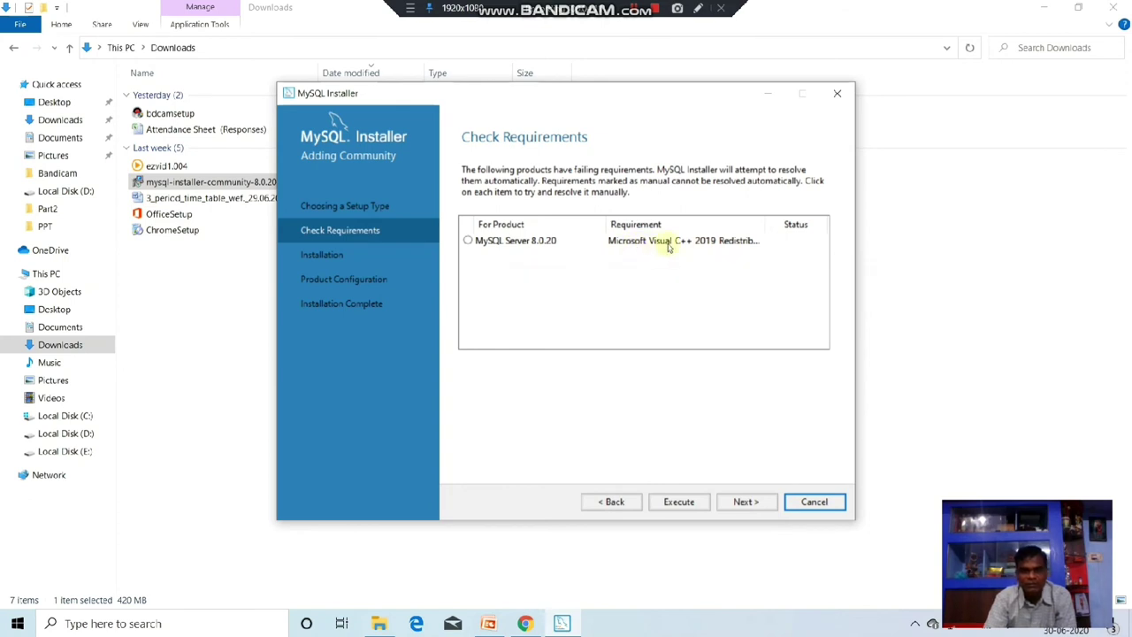
pyautogui.click(680, 502)
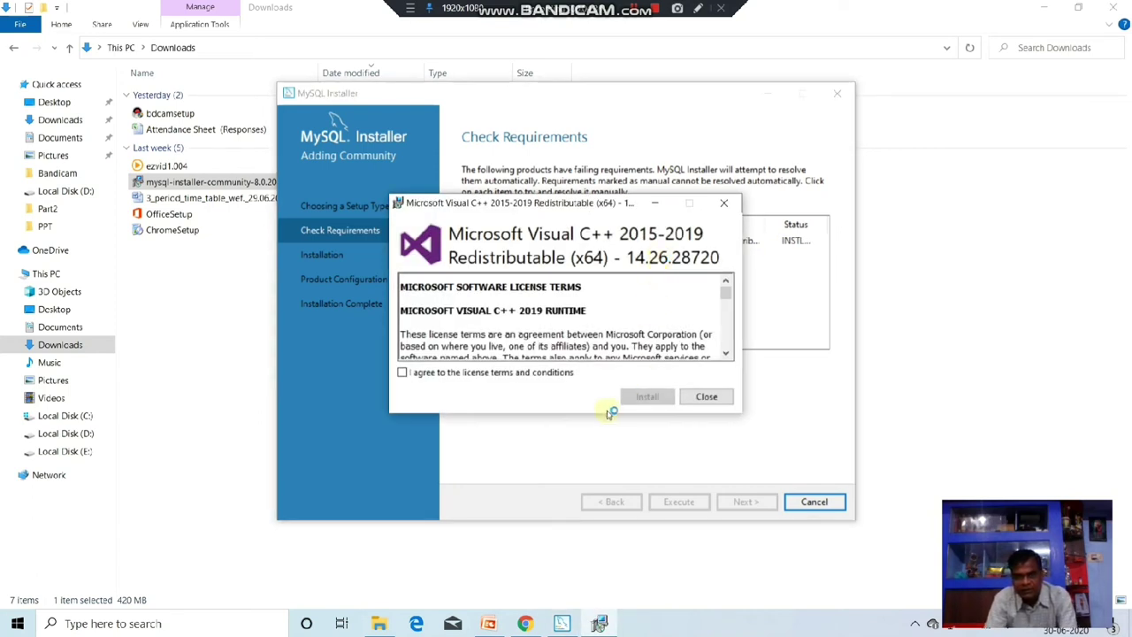
# Step: Accept the license, install the Visual C++ 2019 redistributable and close its success message
pyautogui.click(402, 372)
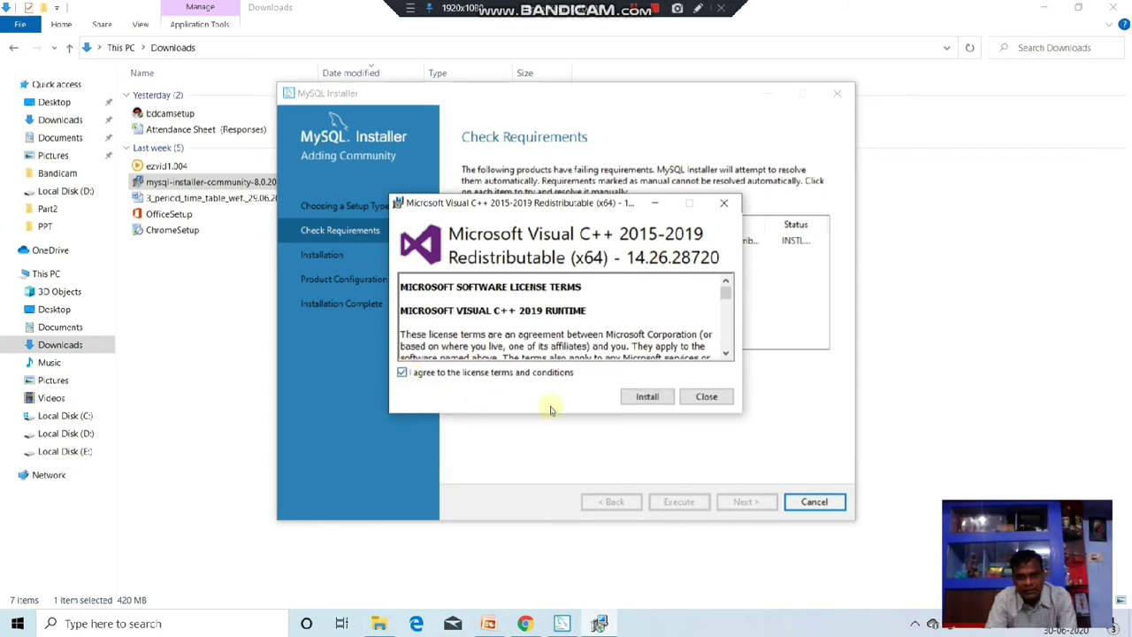
pyautogui.click(646, 397)
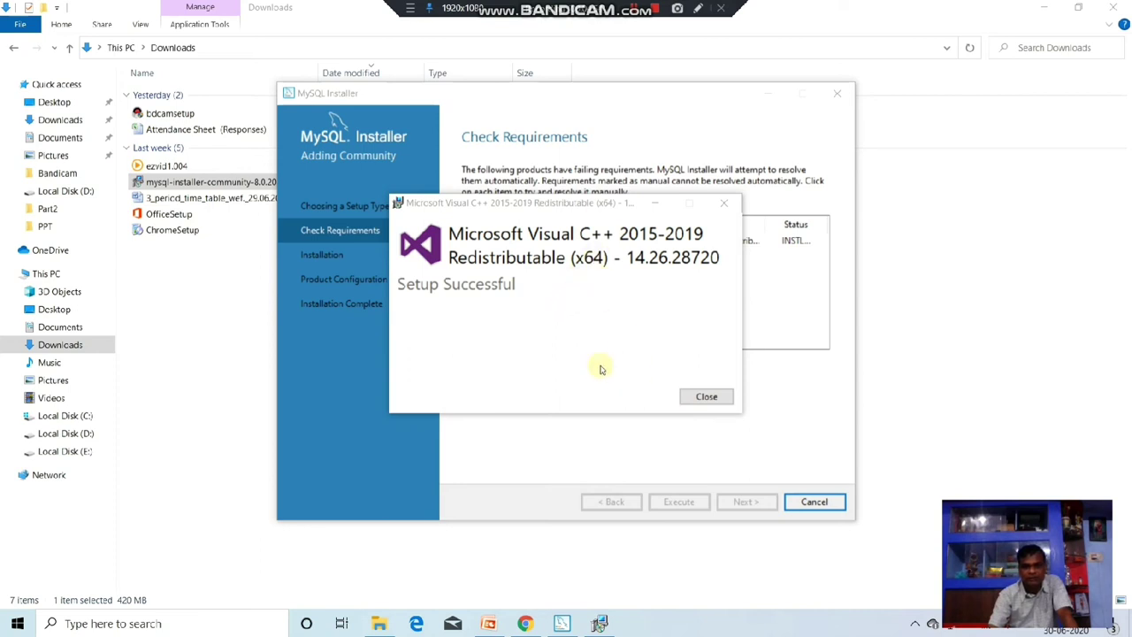
pyautogui.click(707, 397)
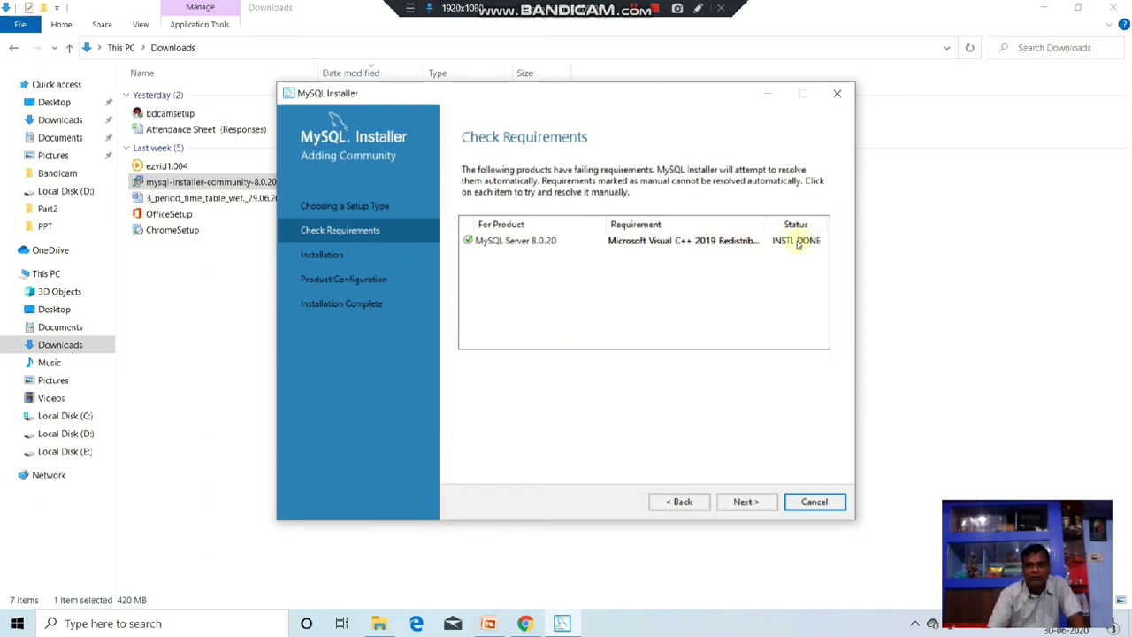
# Step: Install MySQL Server 8.0.20 and bring up its configuration wizard at the High Availability page
pyautogui.click(747, 502)
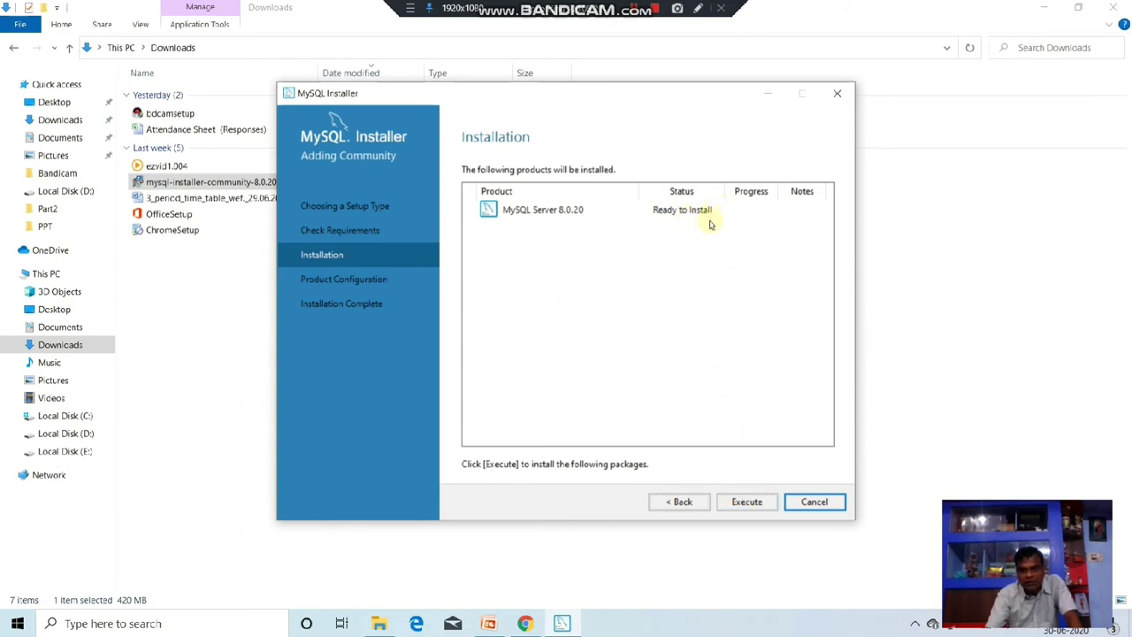
pyautogui.click(752, 504)
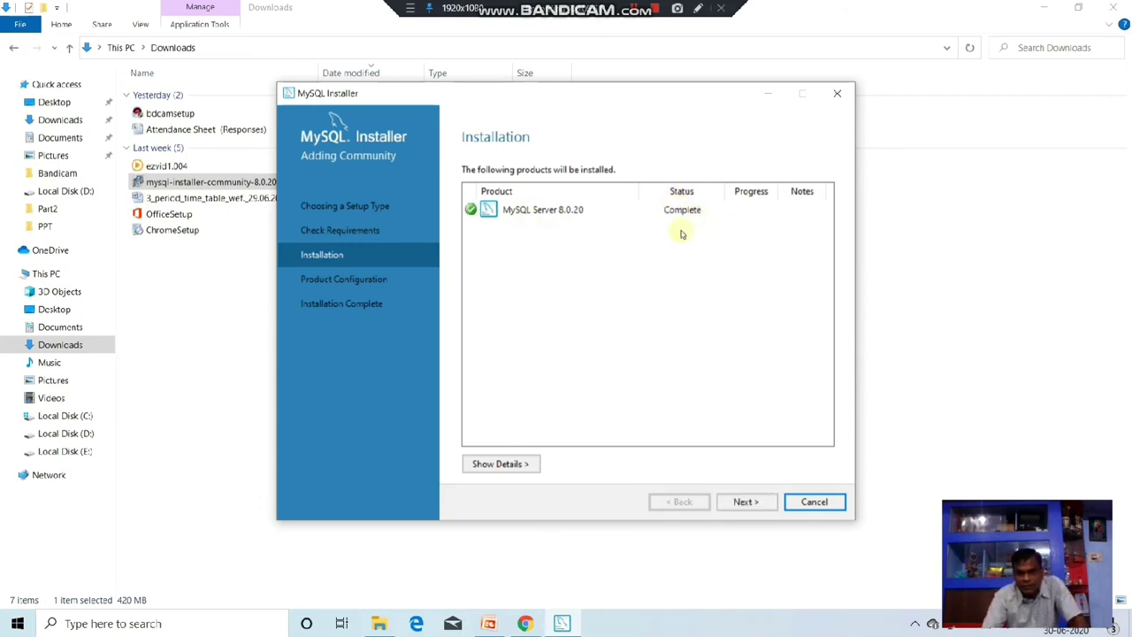
pyautogui.click(744, 501)
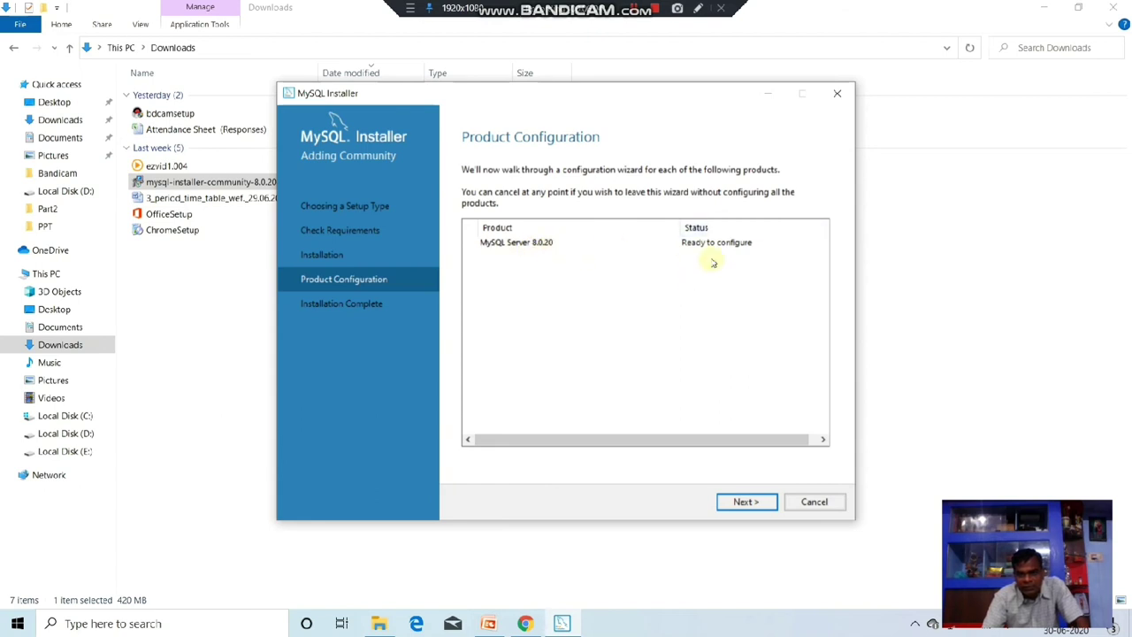
pyautogui.click(745, 502)
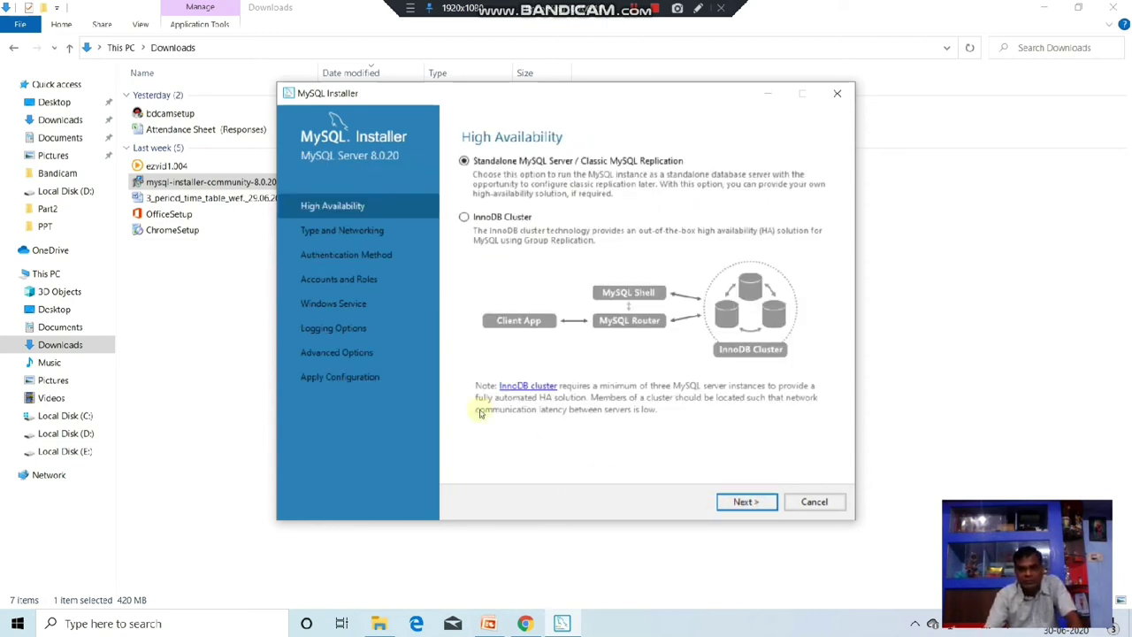
# Step: Keep Standalone mode, default networking on port 3306 and strong password encryption
pyautogui.click(746, 502)
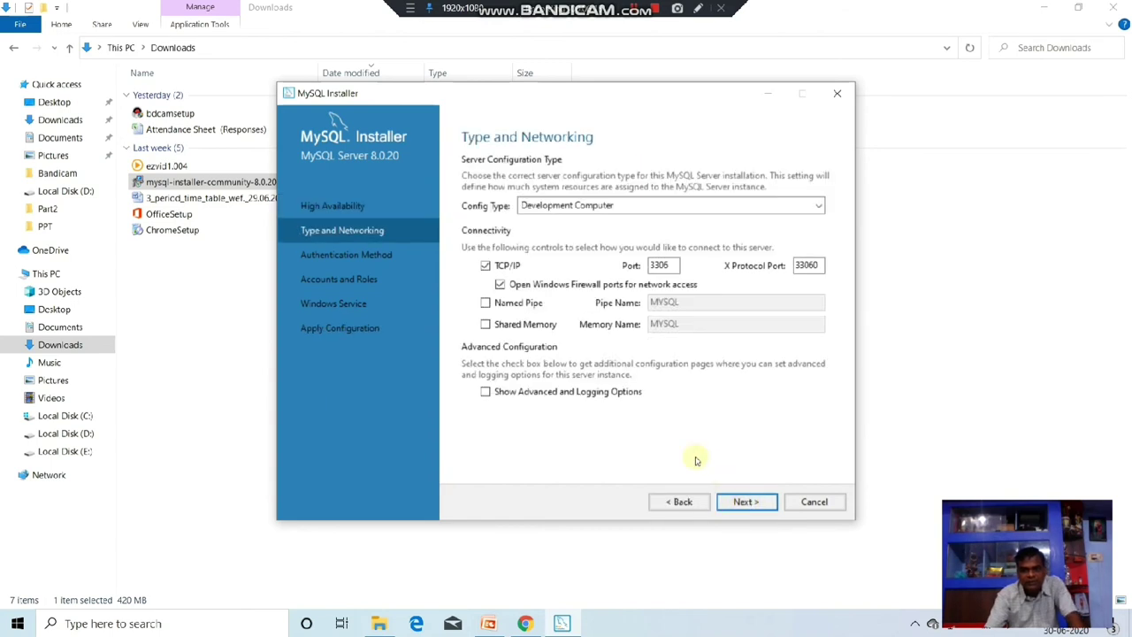
pyautogui.click(747, 503)
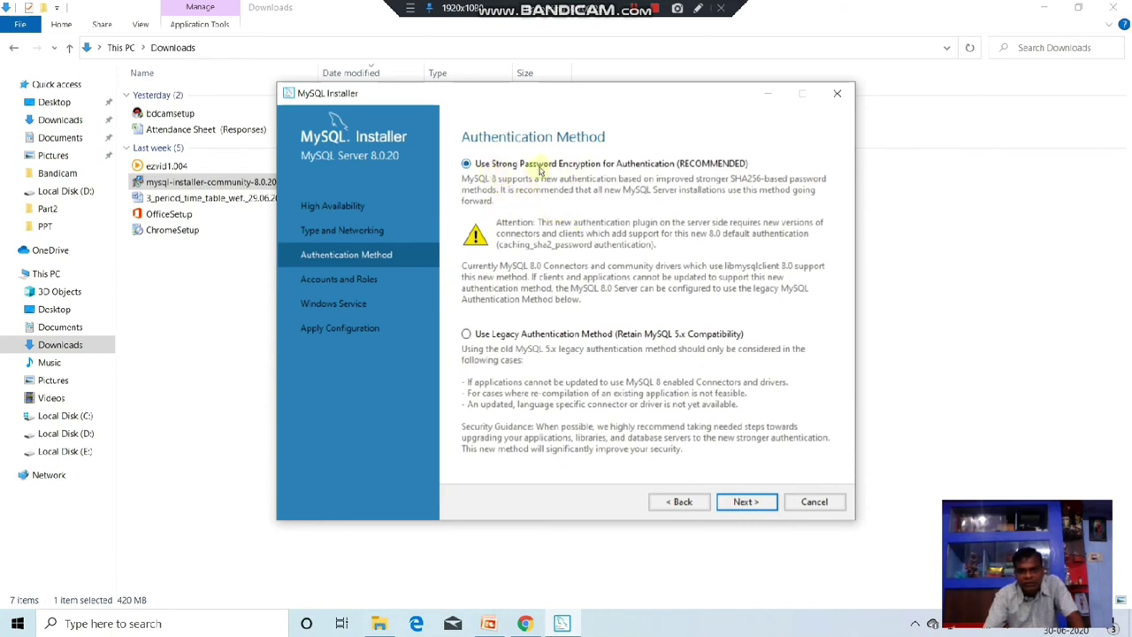
pyautogui.click(747, 502)
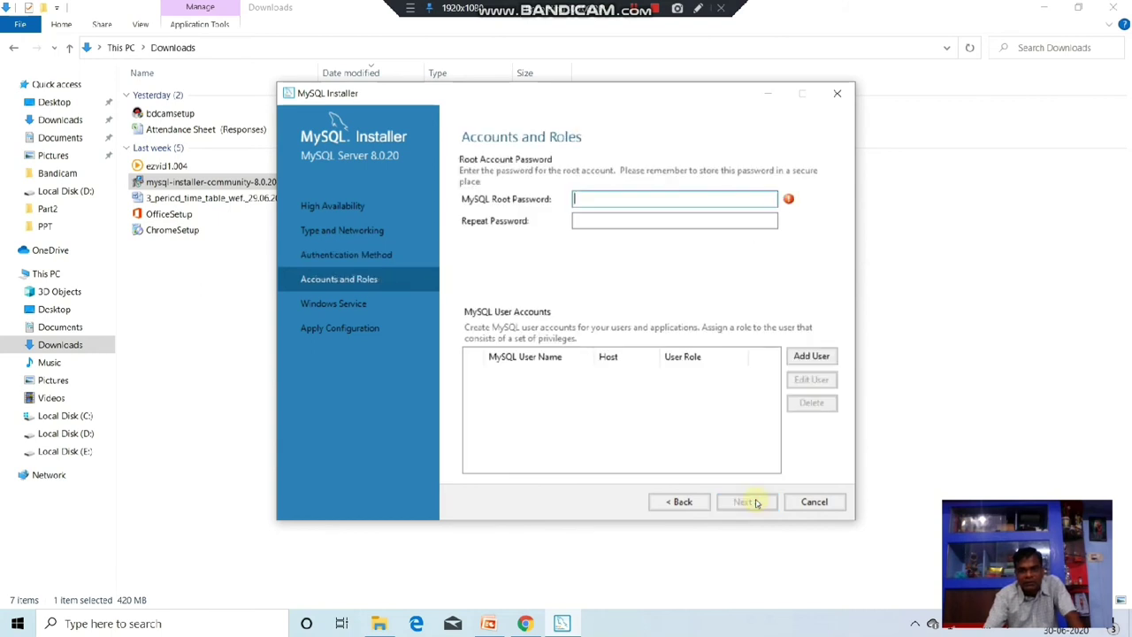
# Step: Enter the root password in both fields, delete an extra character to make them match, and proceed to Windows Service
pyautogui.click(586, 199)
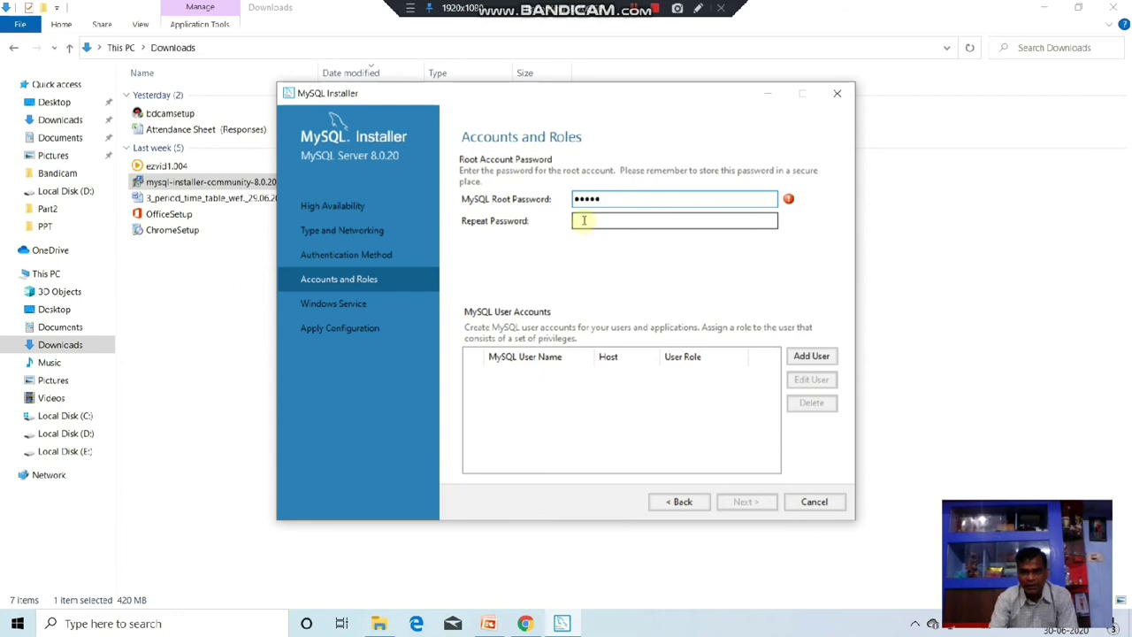
pyautogui.click(583, 220)
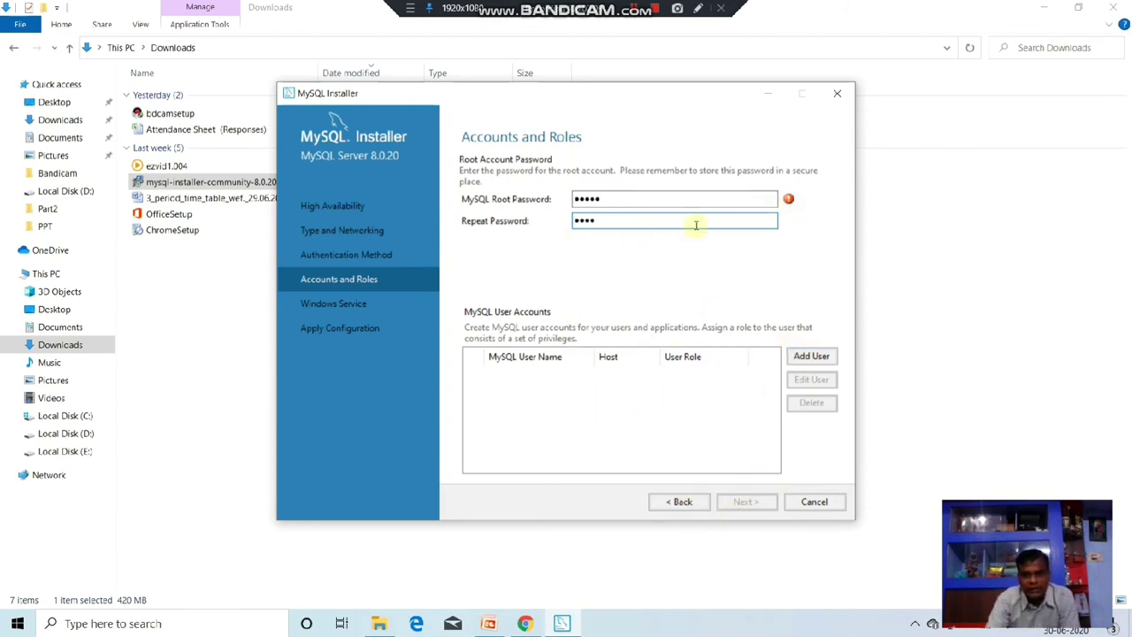
pyautogui.moveTo(788, 202)
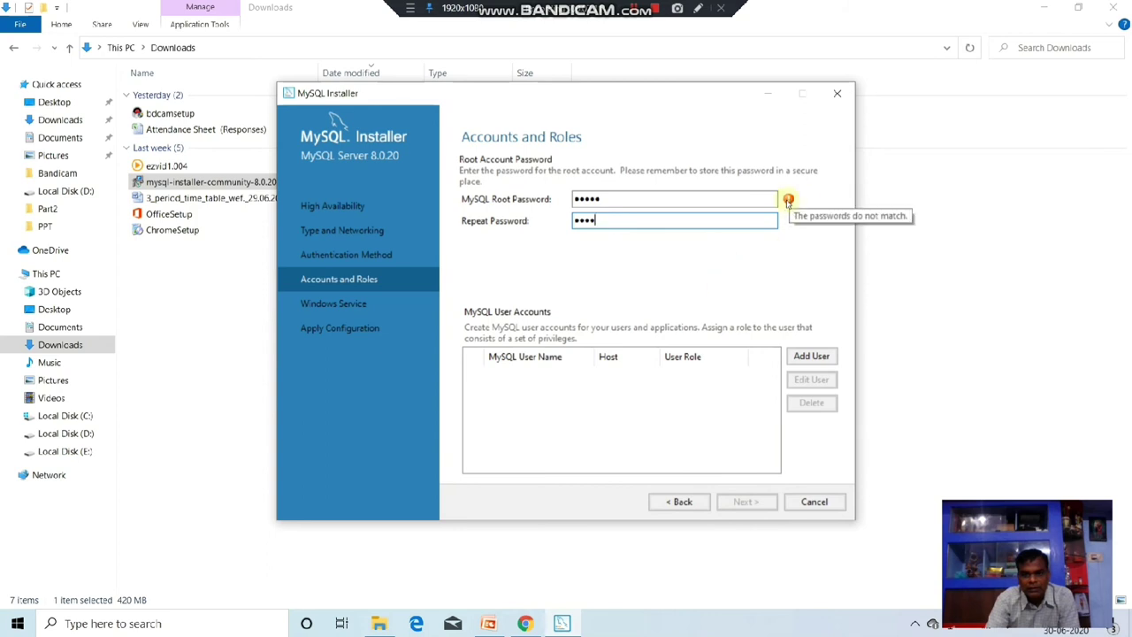
pyautogui.click(609, 198)
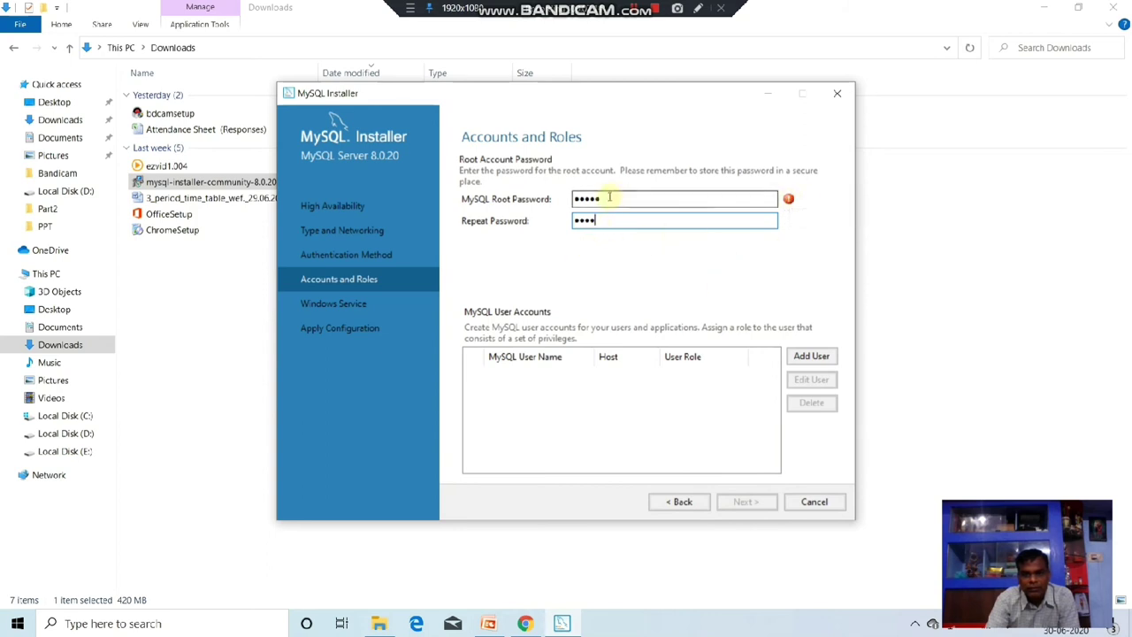
pyautogui.press('BackSpace')
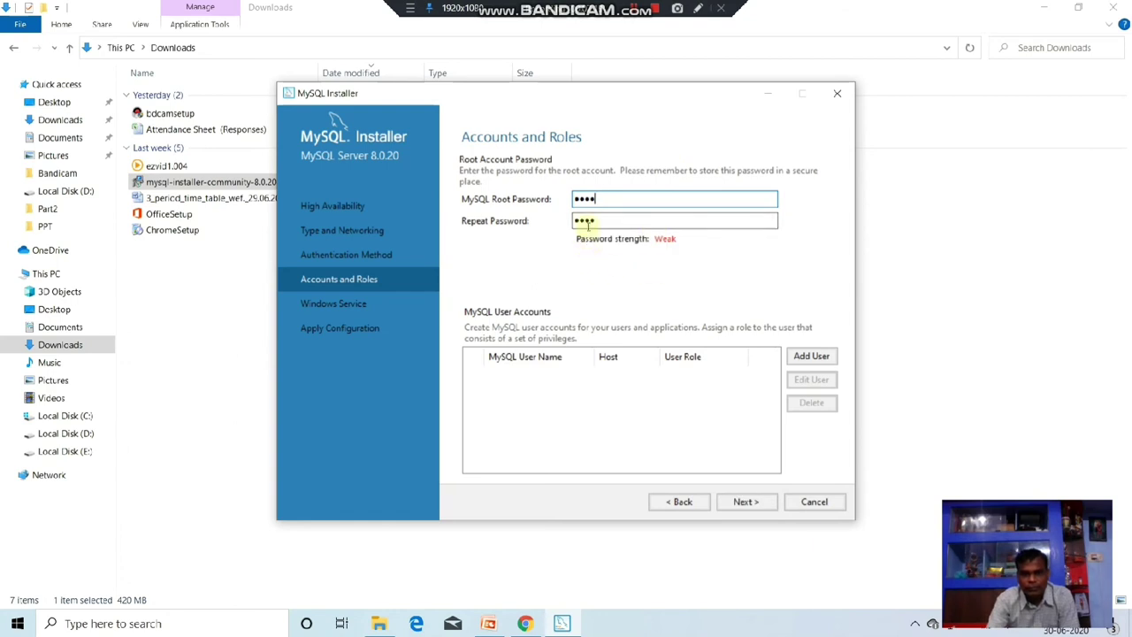
pyautogui.click(746, 504)
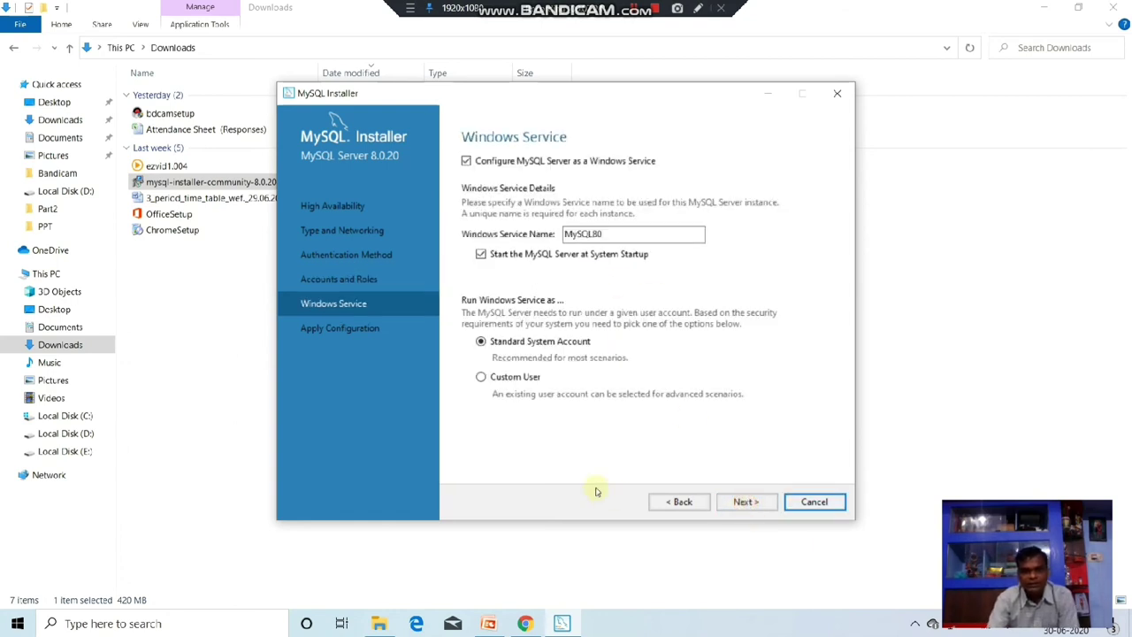
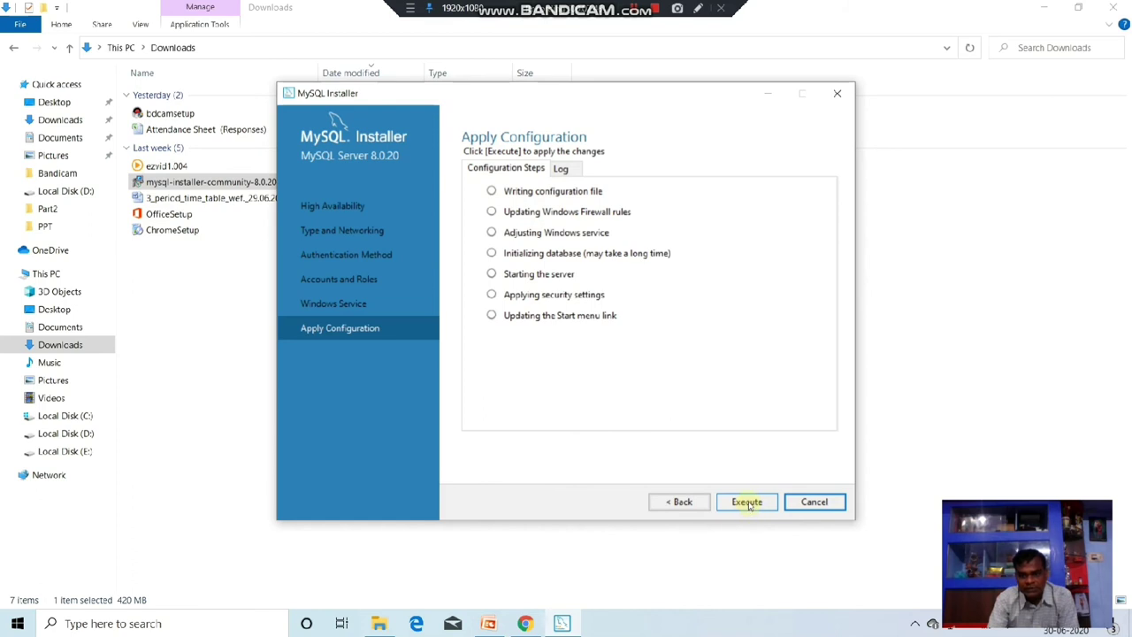
# Step: Apply the MySQL Server 8.0.20 configuration, then finish the installation and close MySQL Installer
pyautogui.click(747, 502)
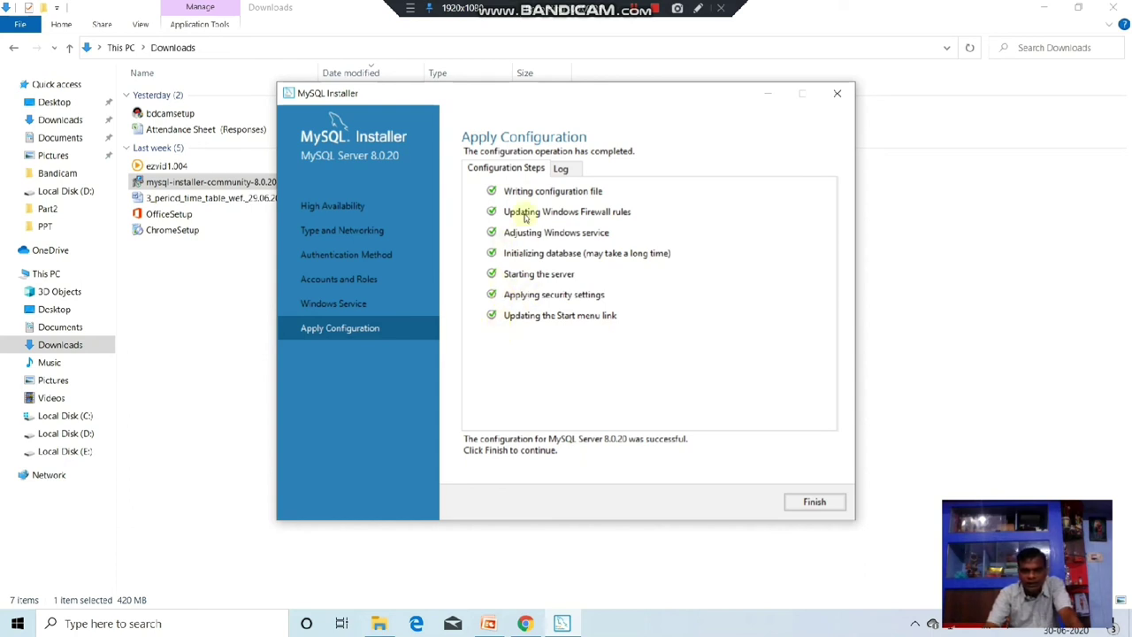
pyautogui.click(815, 502)
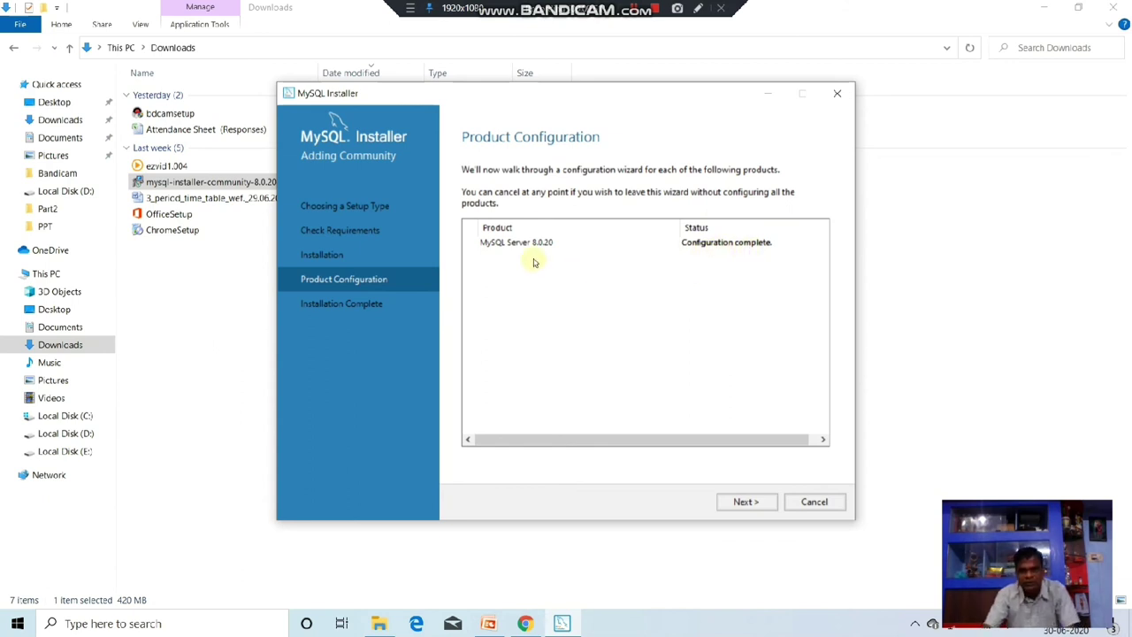
pyautogui.click(745, 502)
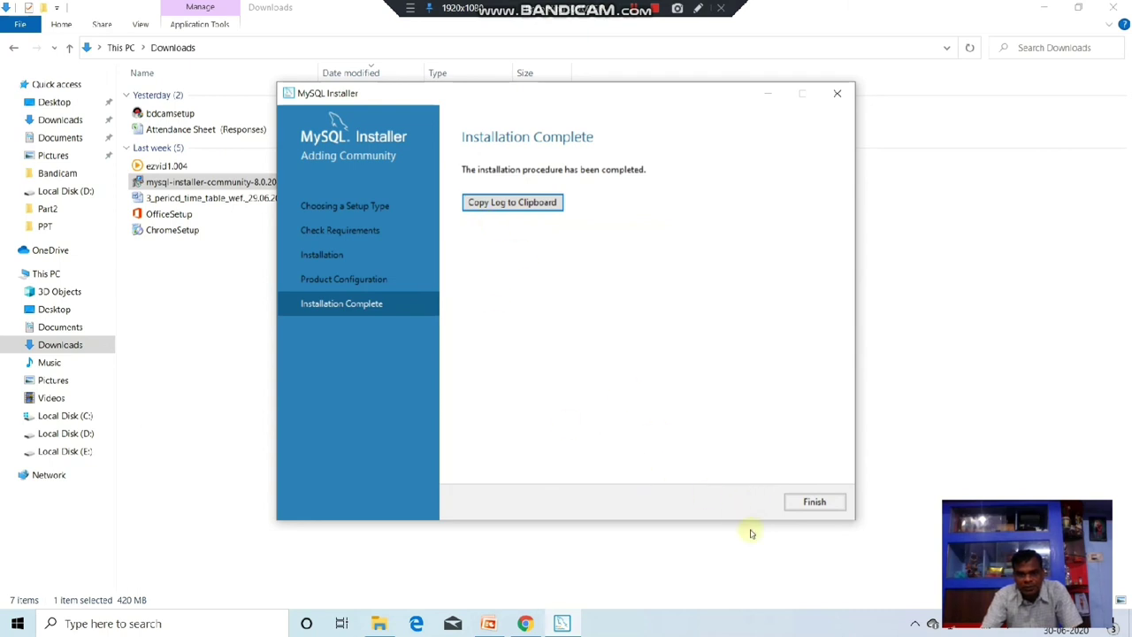
pyautogui.click(813, 501)
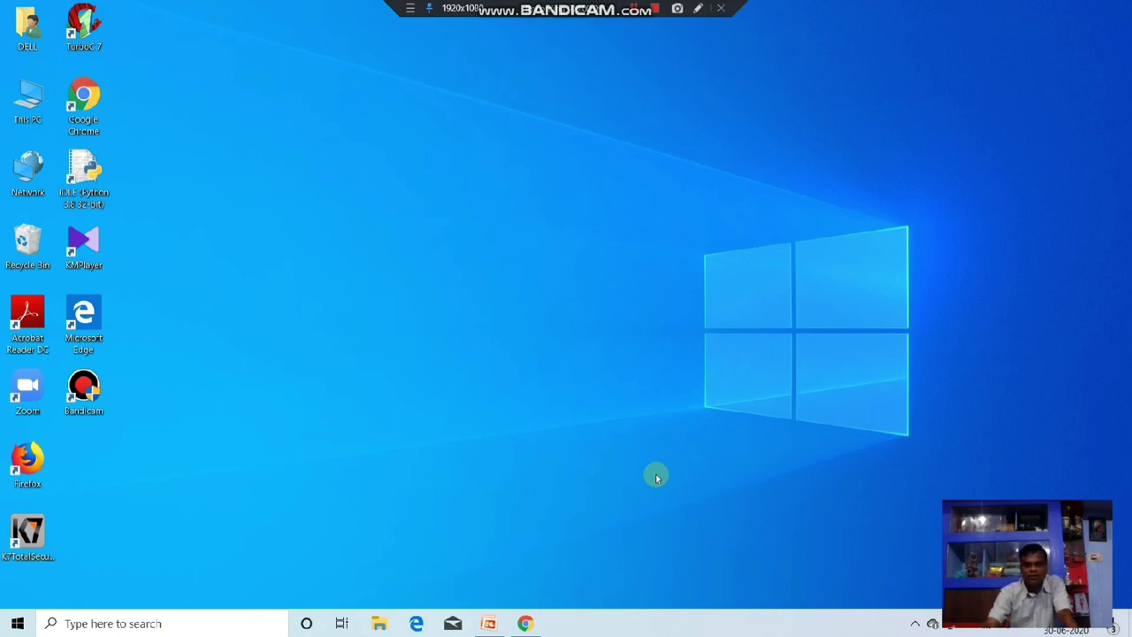
# Step: Search Windows for 'mysql' and launch the MySQL 8.0 Command Line Client
pyautogui.click(76, 623)
pyautogui.write('my')
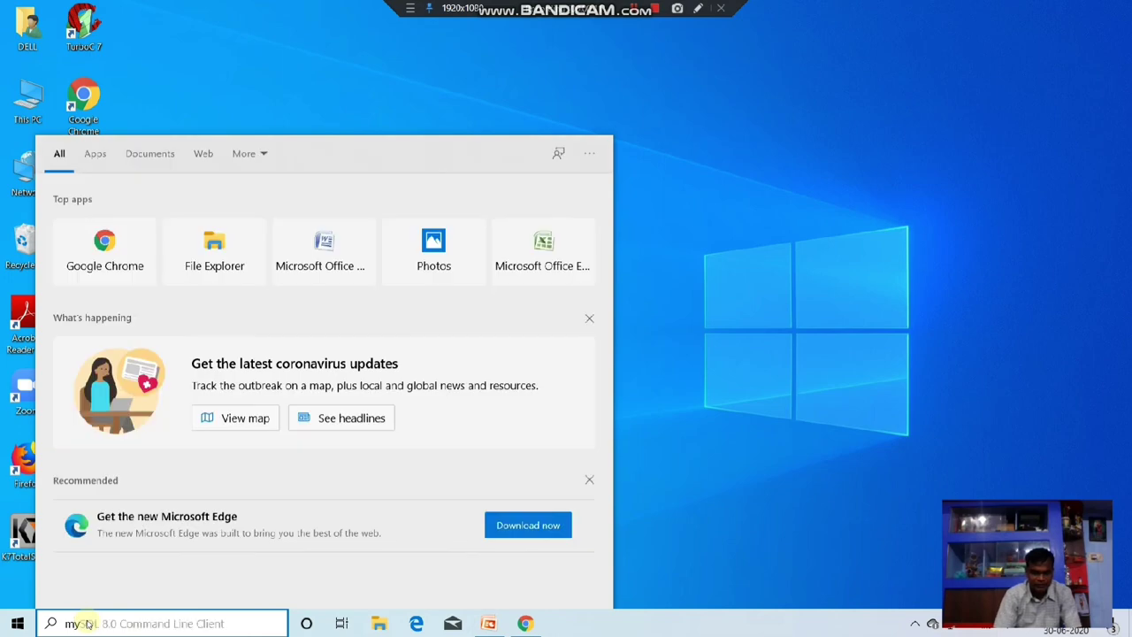
pyautogui.write('sql')
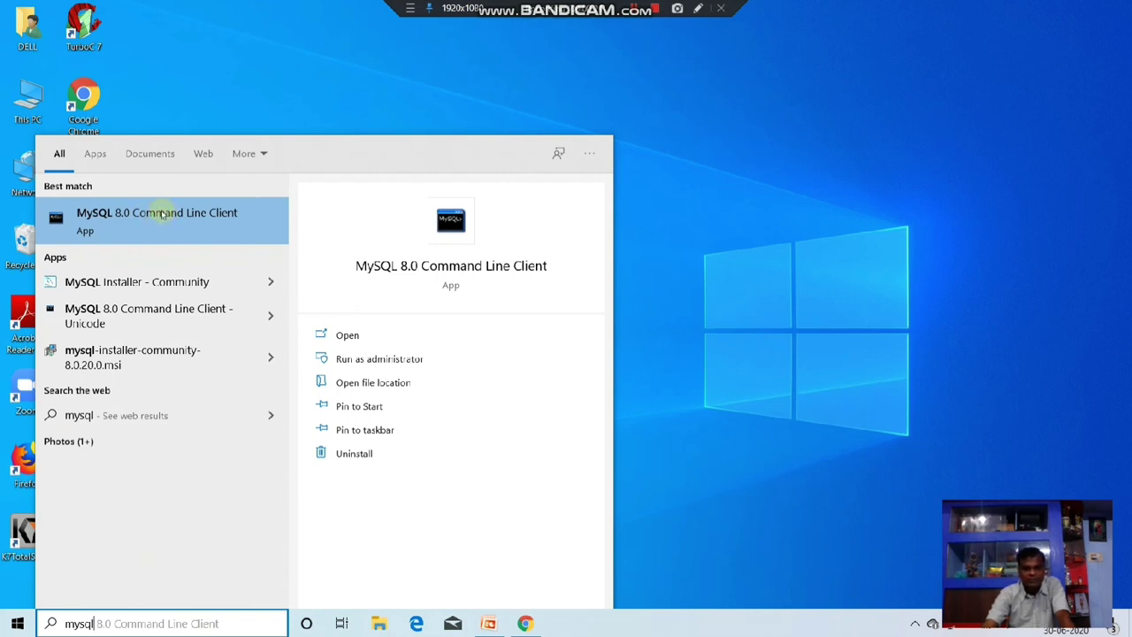
pyautogui.click(162, 217)
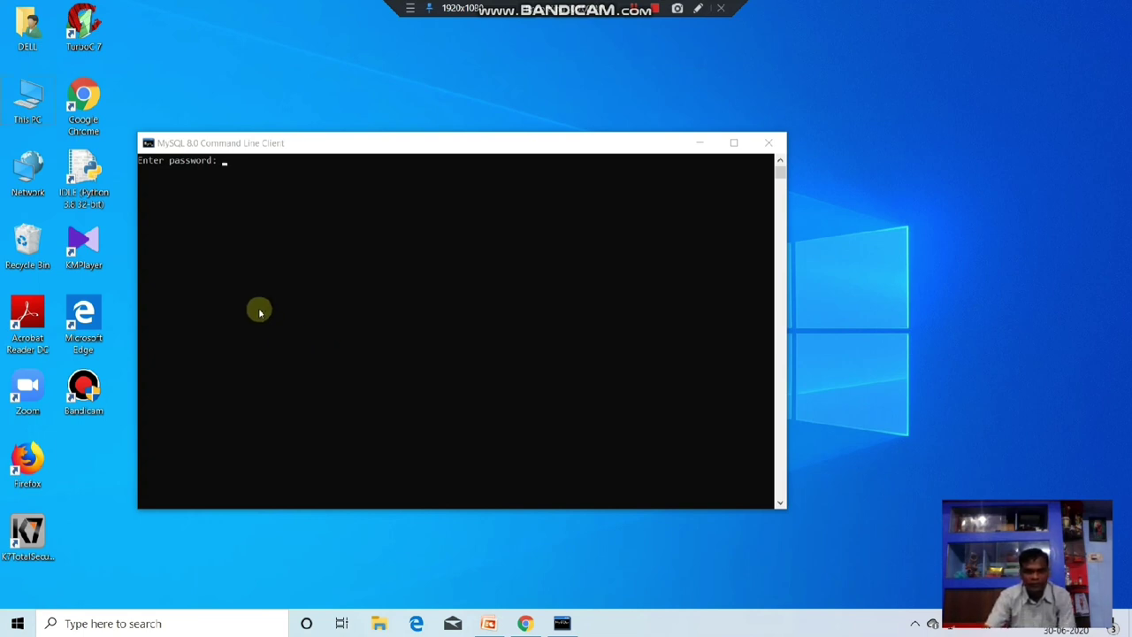
# Step: Enter the root account password to log in to MySQL 8.0.20 at the mysql> prompt
pyautogui.click(227, 168)
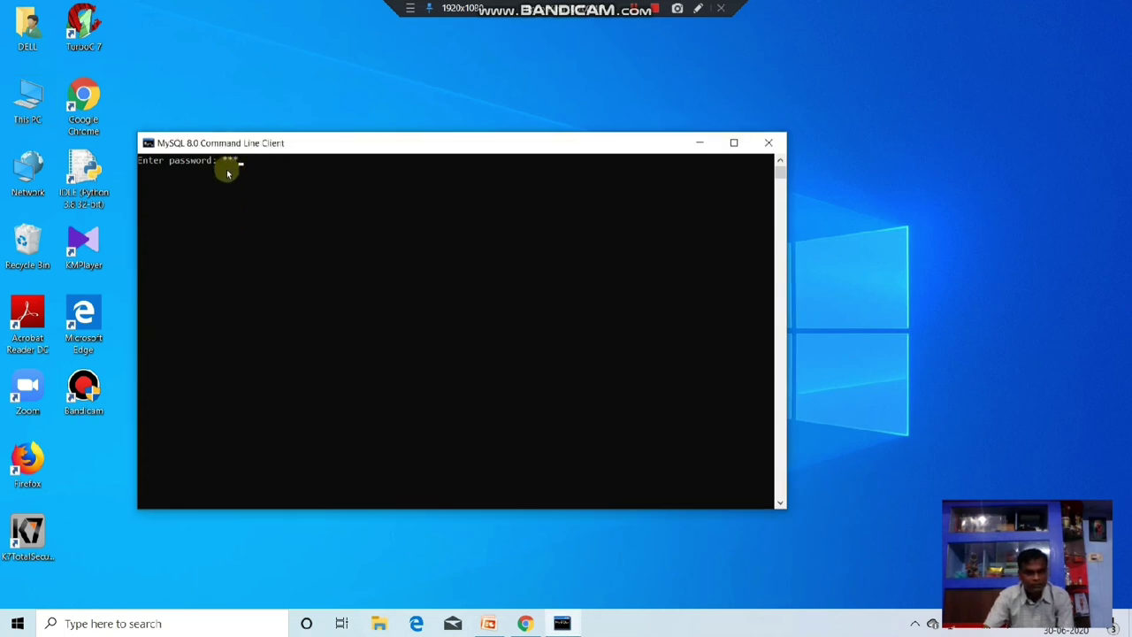
pyautogui.press('Return')
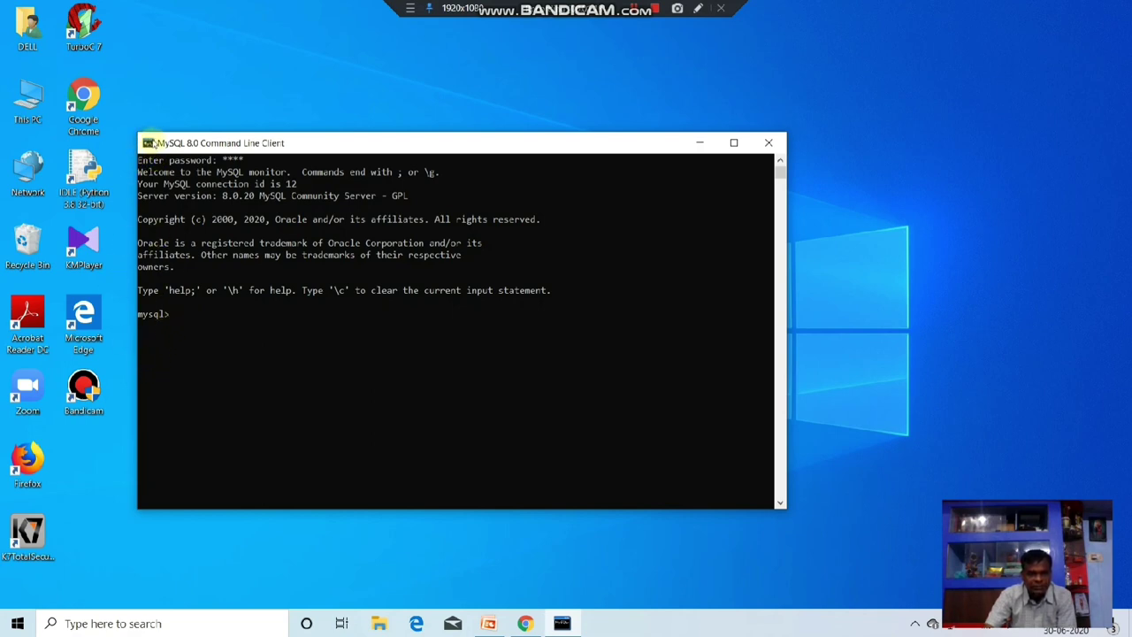
pyautogui.click(148, 142)
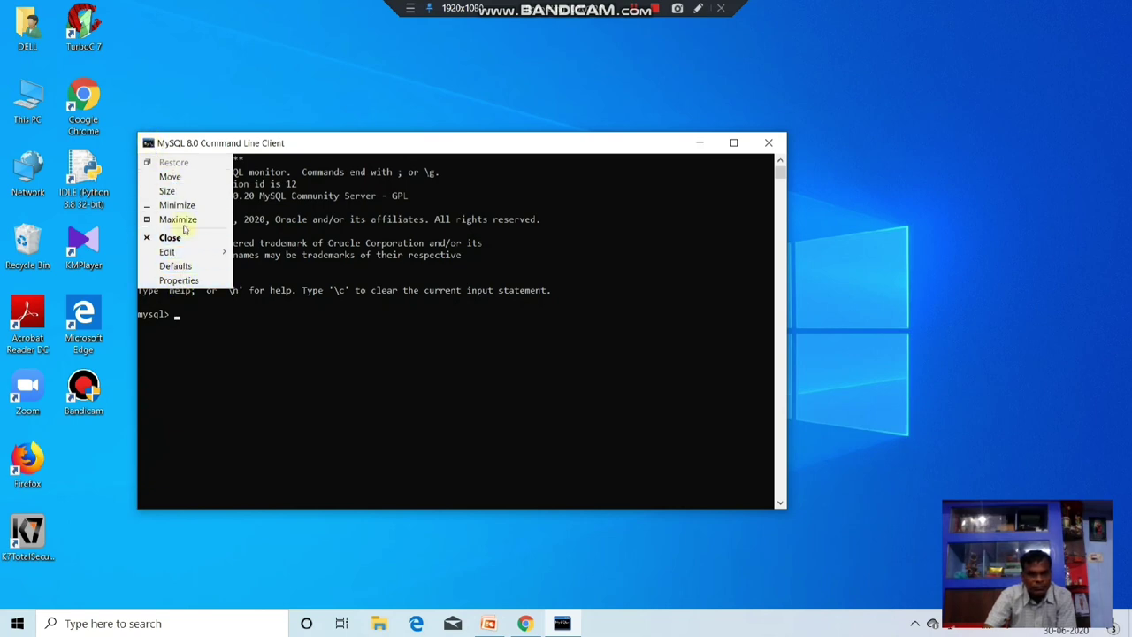
# Step: Set the console font to Courier New size 24 with a red background, dismissing the shortcut error
pyautogui.click(179, 281)
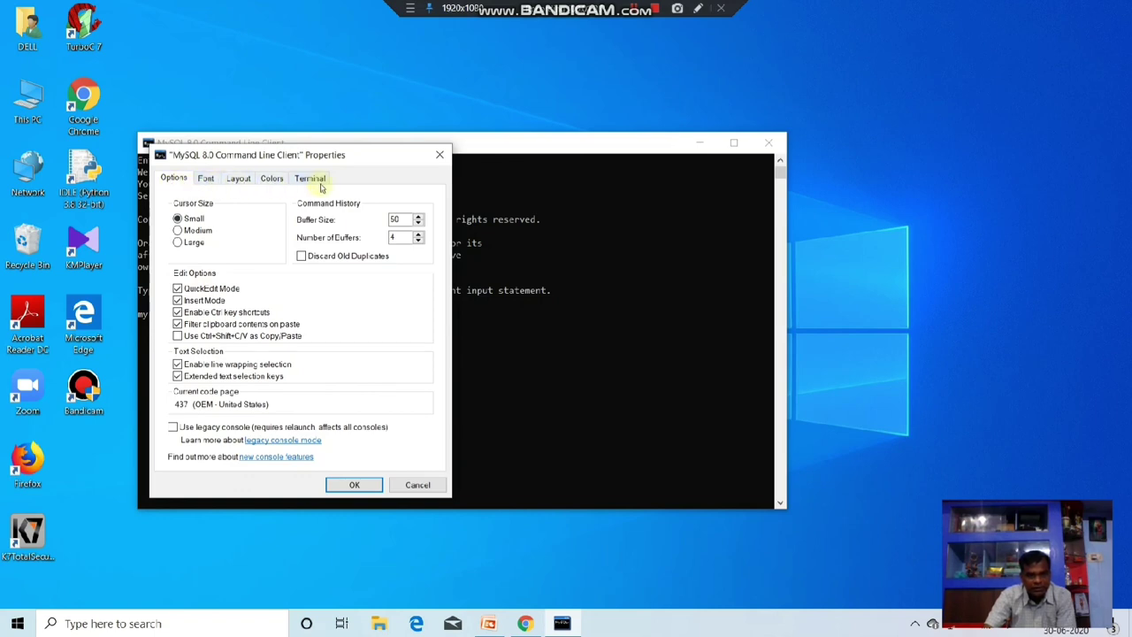
pyautogui.click(207, 179)
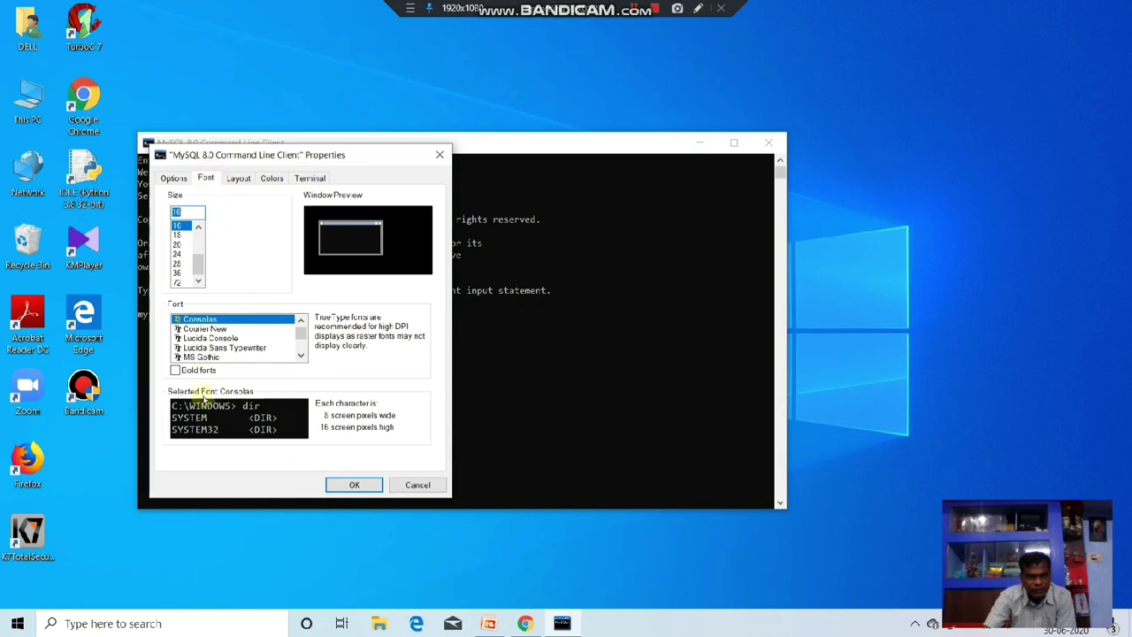
pyautogui.click(177, 254)
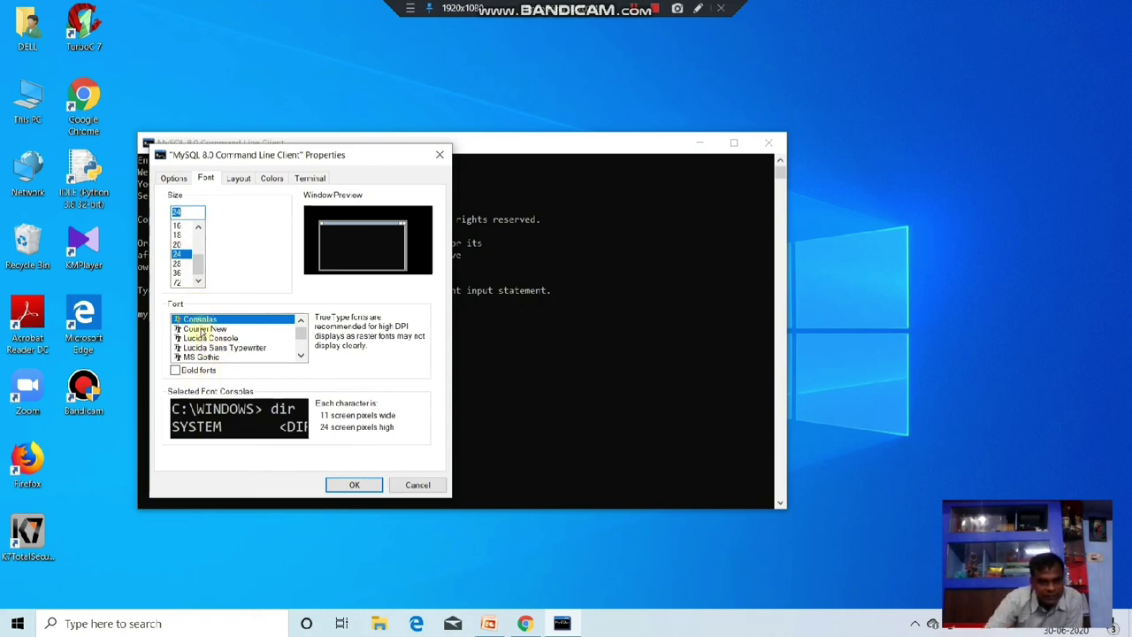
pyautogui.click(204, 329)
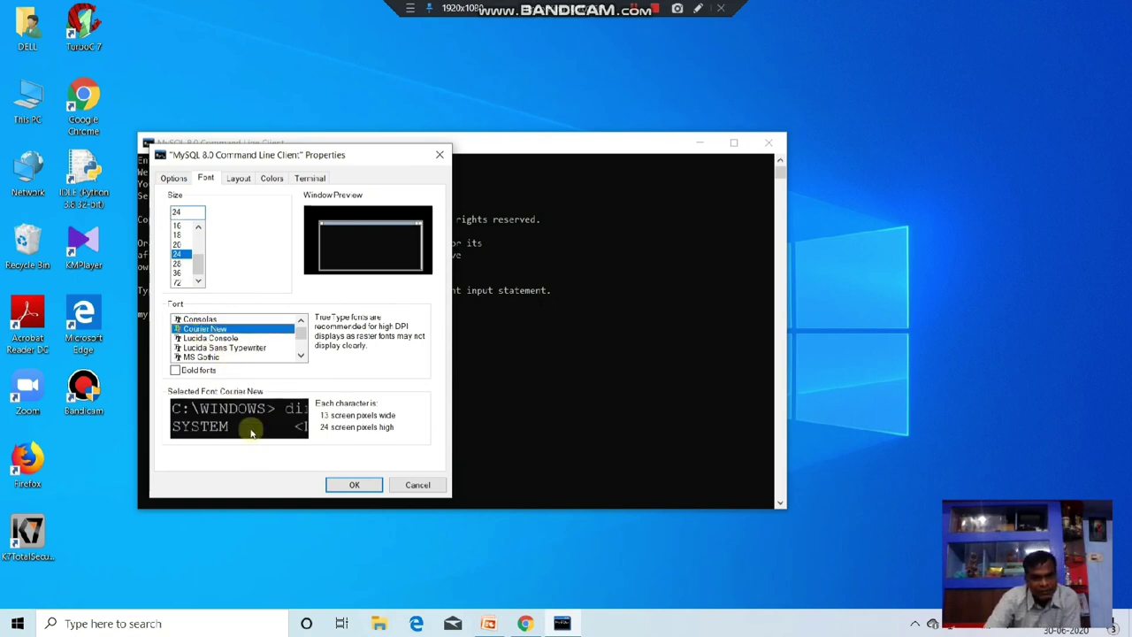
pyautogui.click(272, 177)
pyautogui.click(239, 275)
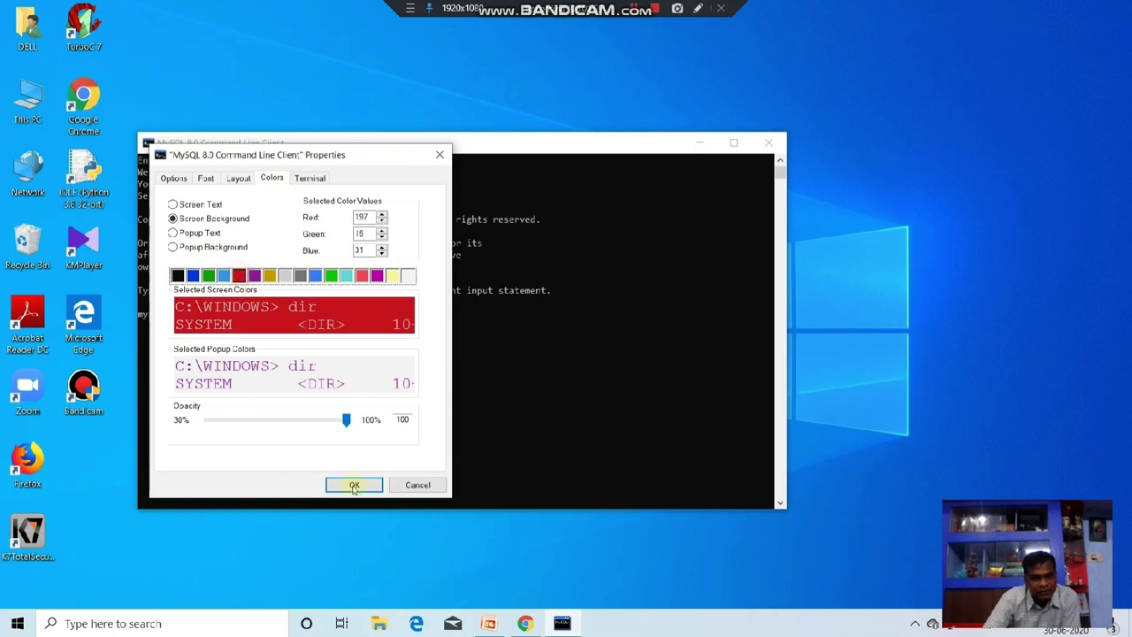
pyautogui.click(357, 485)
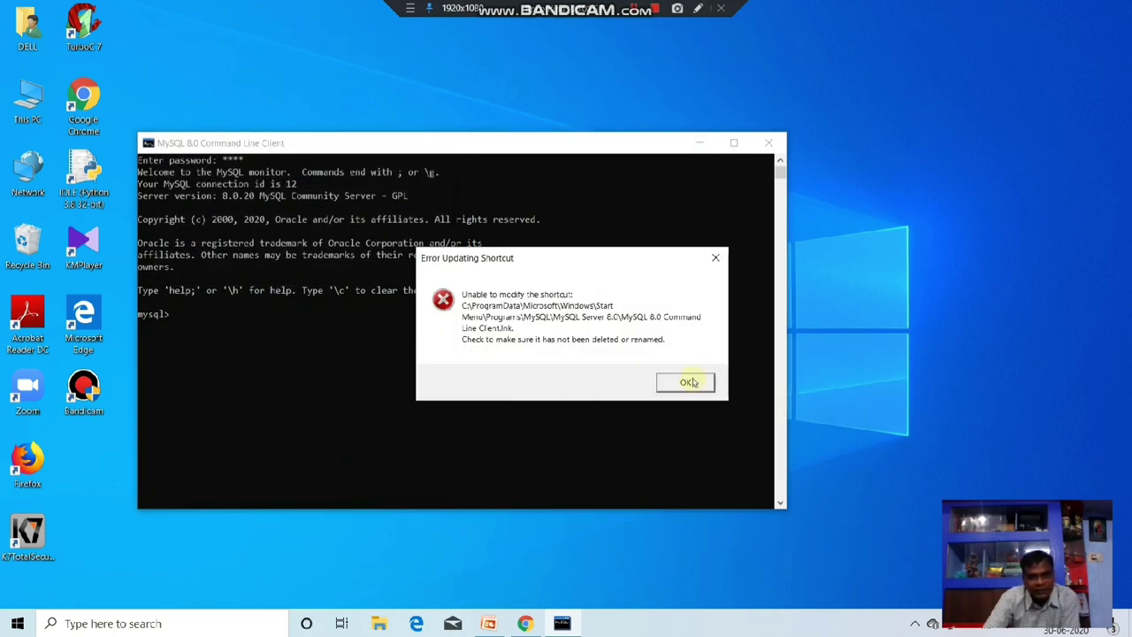
pyautogui.click(682, 381)
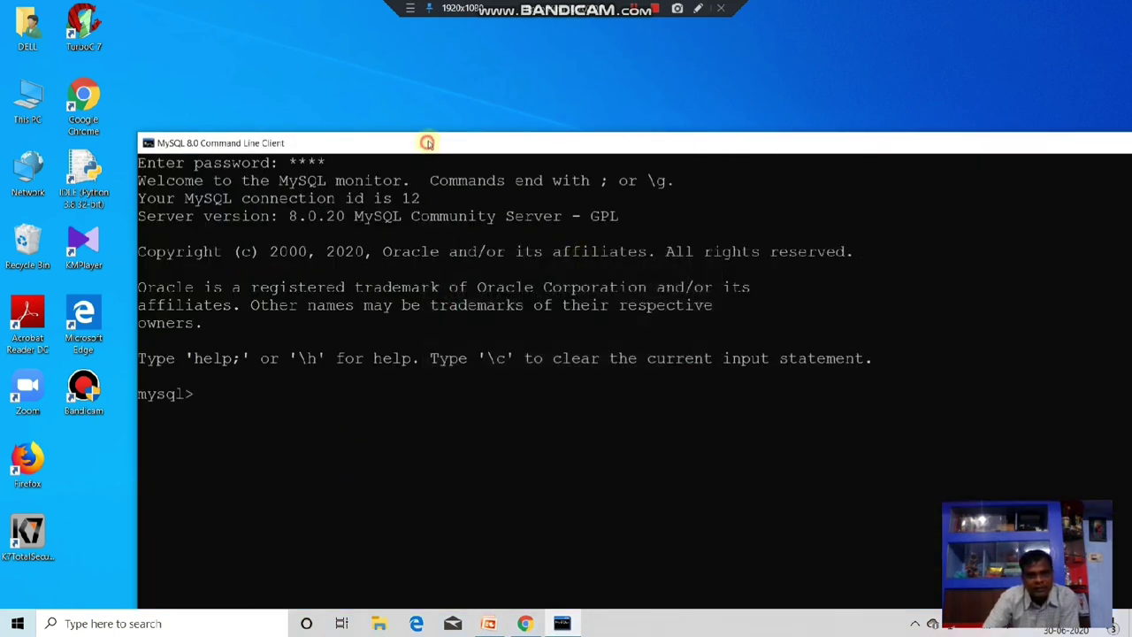
# Step: Move the console to the top of the screen and exit MySQL with the quit command
pyautogui.moveTo(423, 142); pyautogui.dragTo(405, 29)
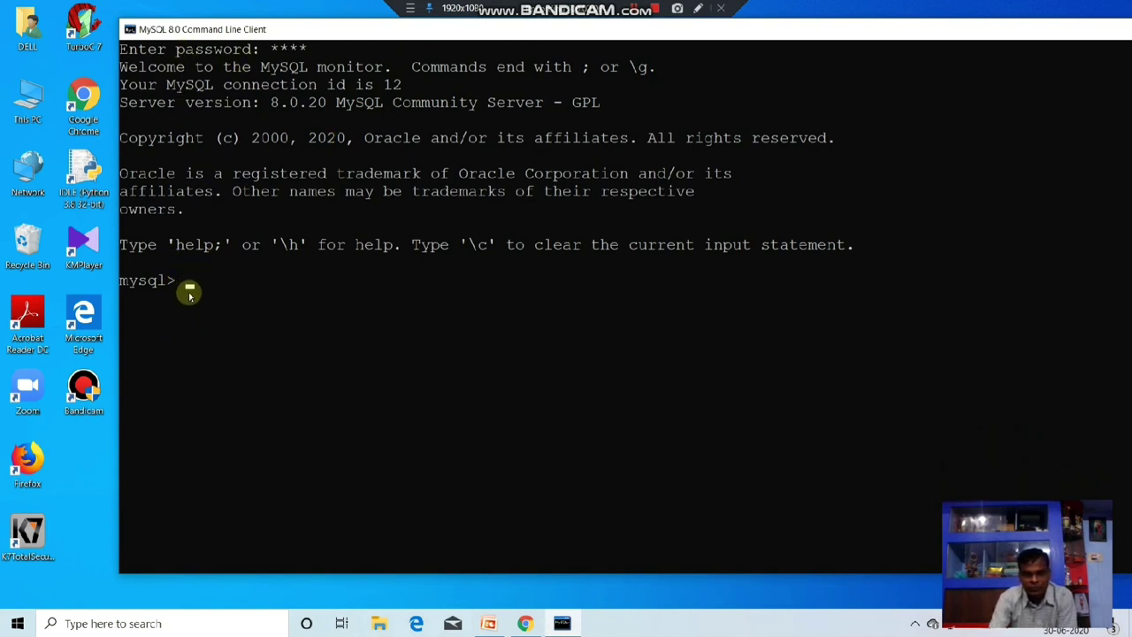
pyautogui.moveTo(113, 251); pyautogui.dragTo(112, 251)
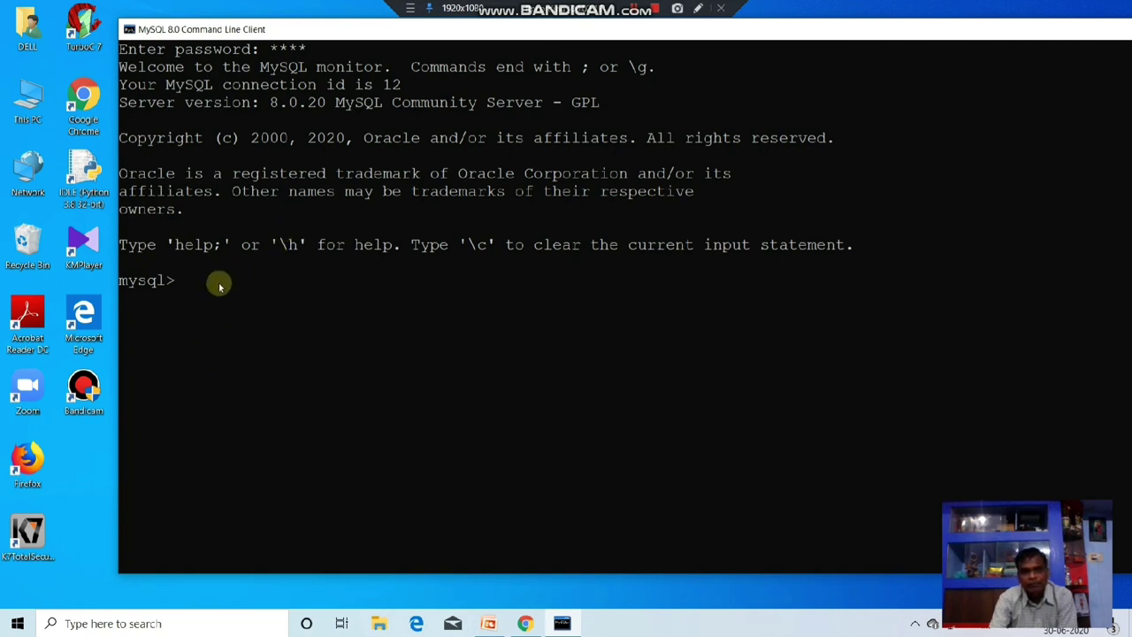
pyautogui.click(191, 284)
pyautogui.write('qui')
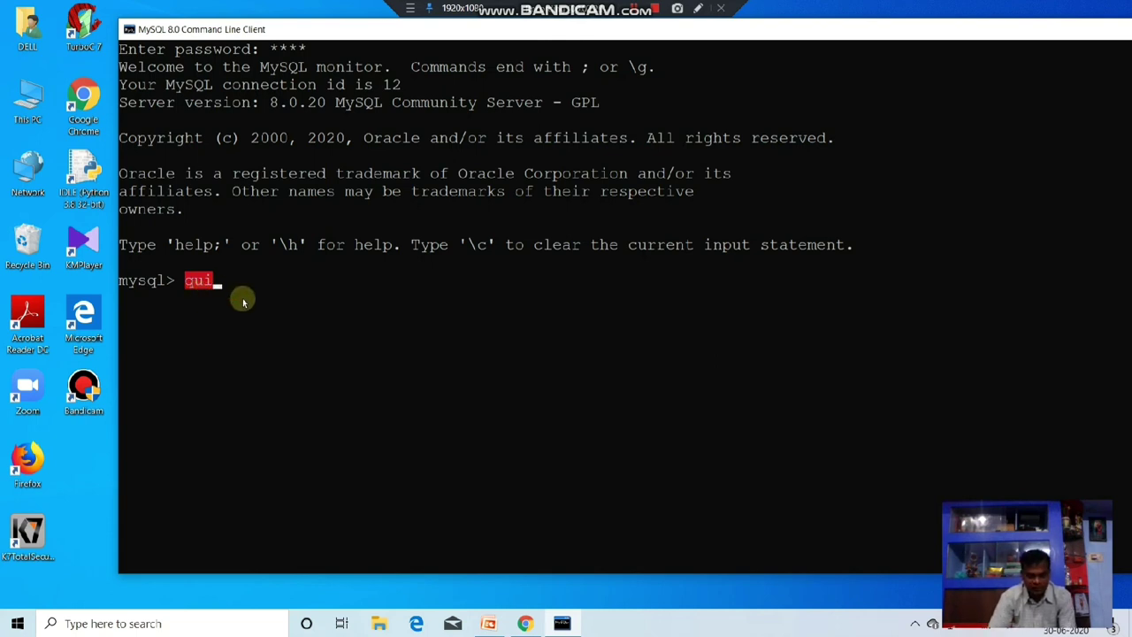
pyautogui.write('t')
pyautogui.press('Return')
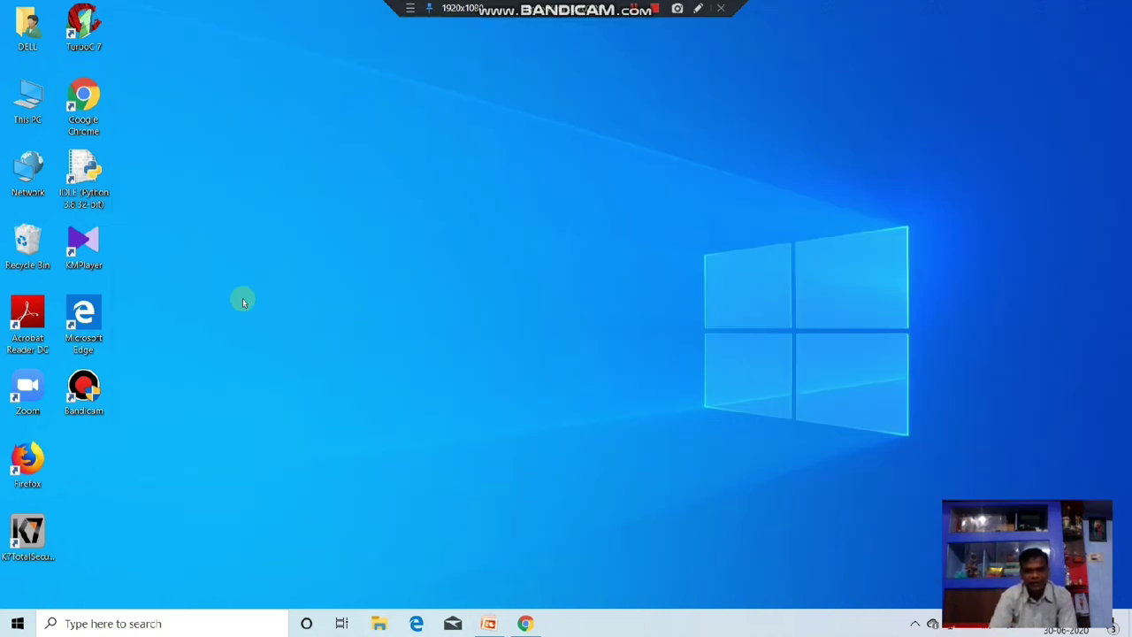